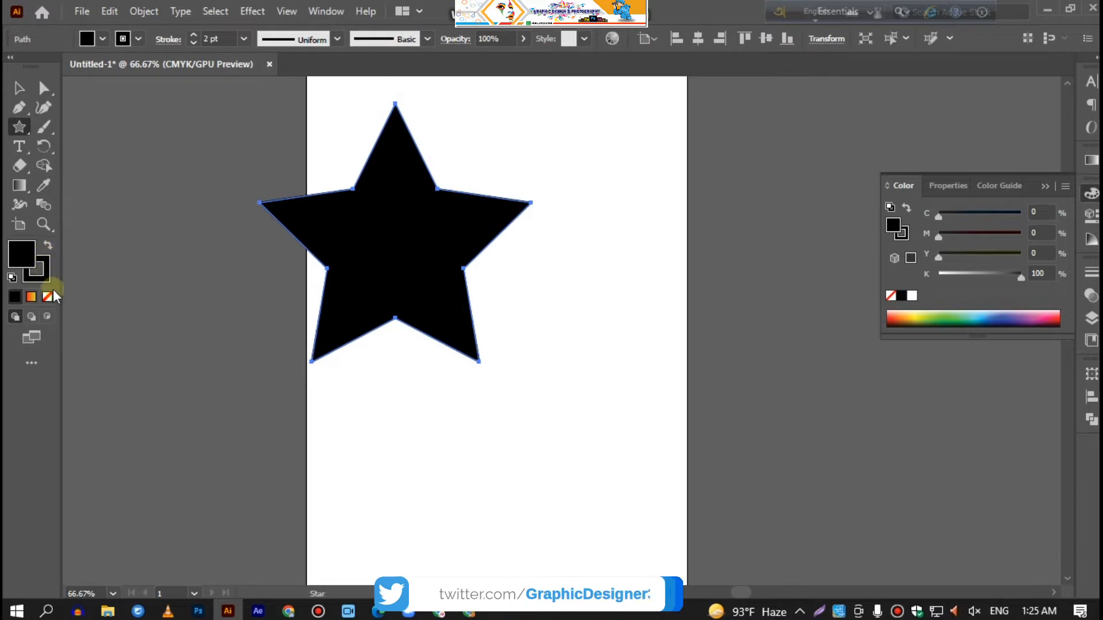
Add a Transform effect to the star with horizontal and vertical scale both set to 95%.
click(252, 11)
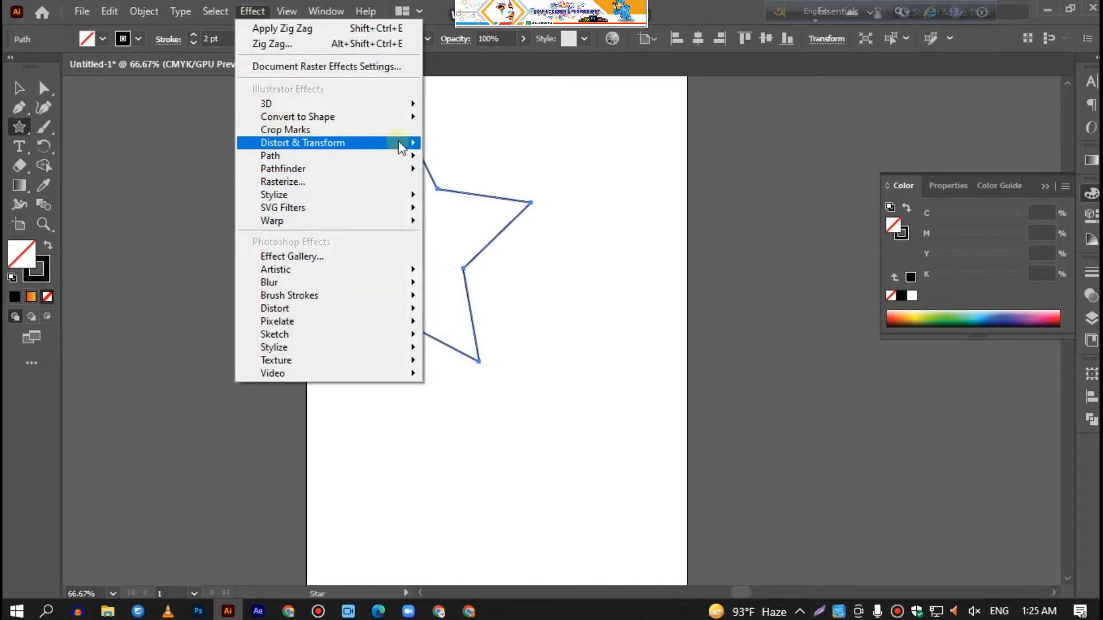
mouse_move(416, 143)
click(485, 201)
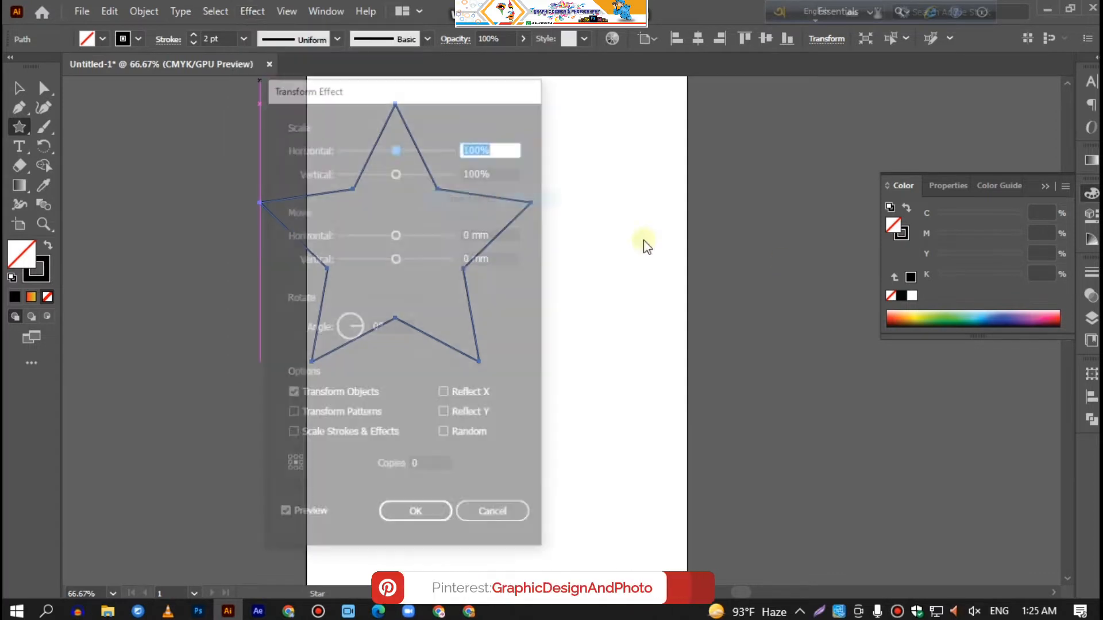
drag(378, 101, 735, 113)
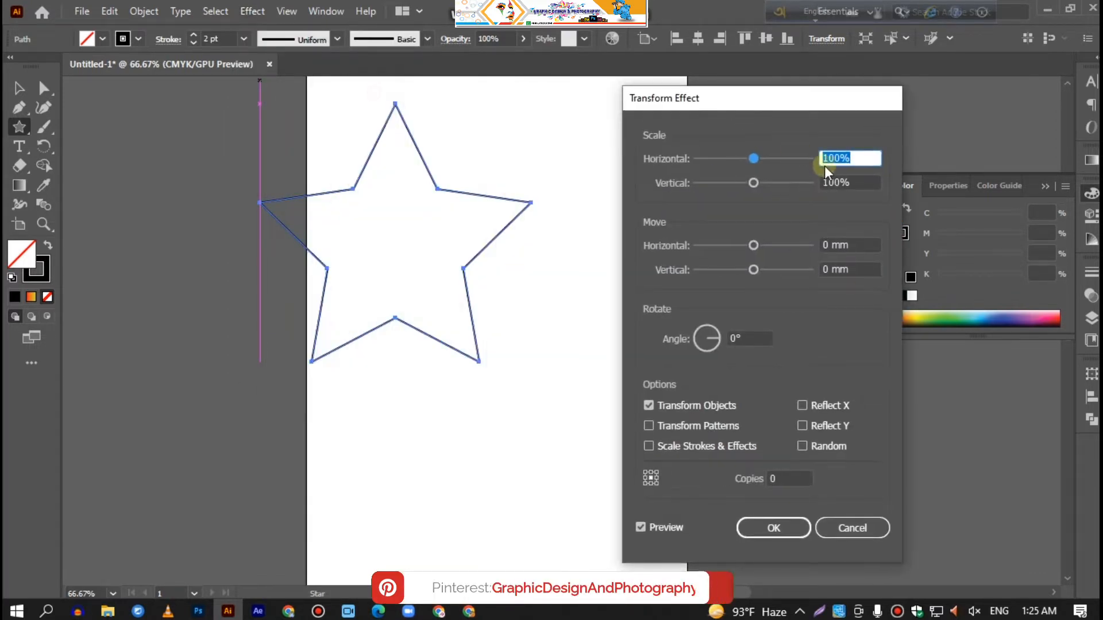
click(841, 157)
text(95)
drag(840, 181, 819, 181)
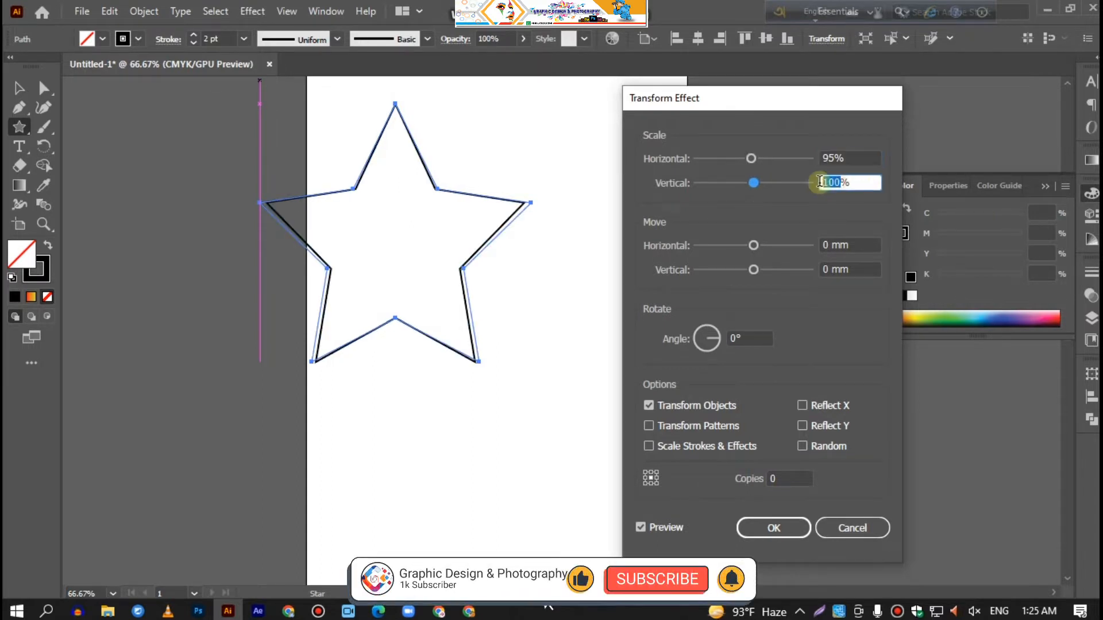
text(95)
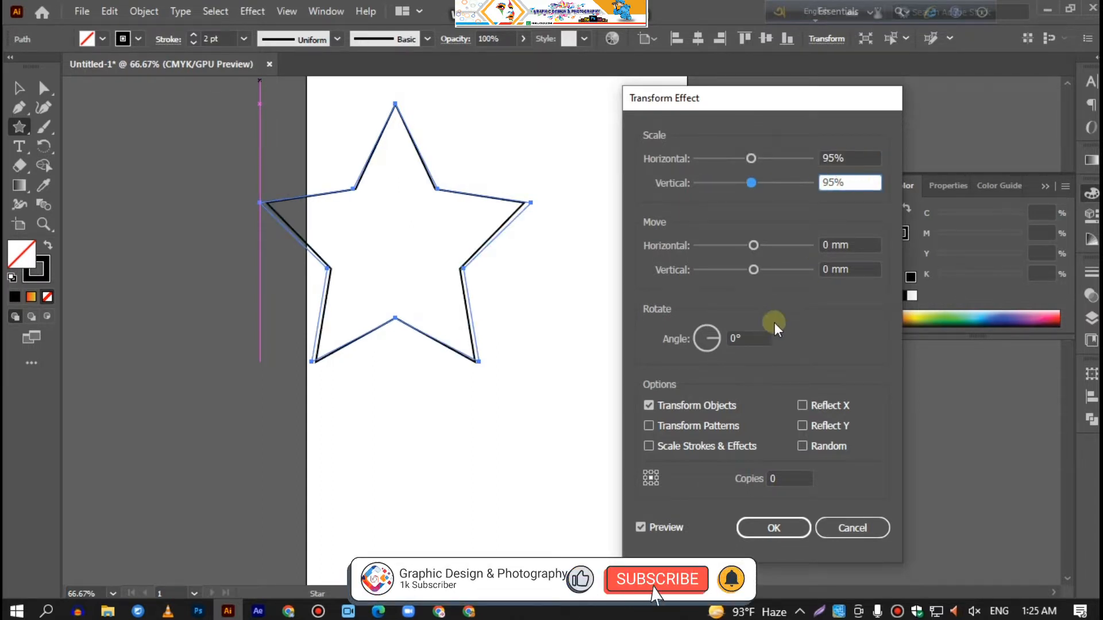
Set the star's Transform effect rotation angle to 5°.
click(732, 338)
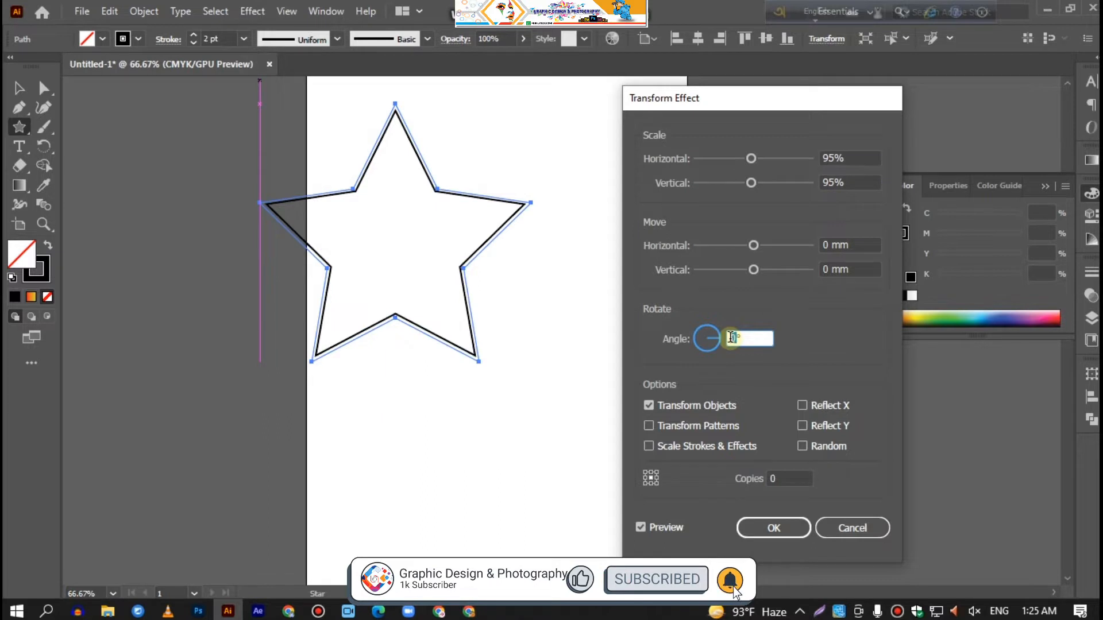
click(754, 482)
key(Up)
key(Up)
key(Up)
key(Up)
key(Up)
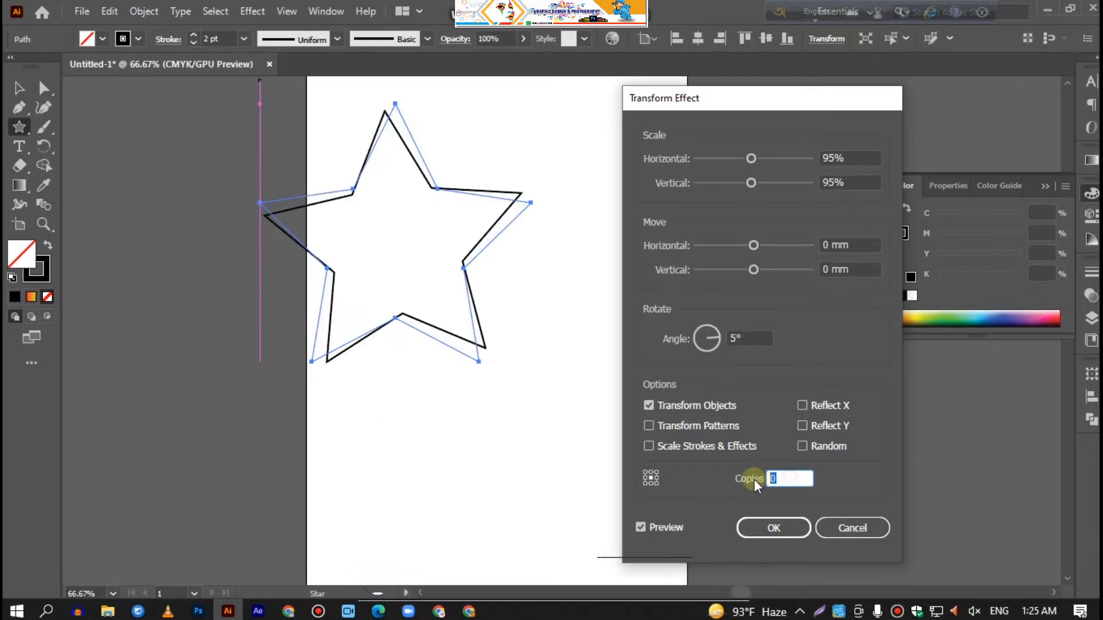
Set the star's Transform effect to 49 copies and apply it.
key(Up)
key(Up)
key(Up)
key(Up)
key(Up)
key(Up)
key(Up)
key(Up)
key(Up)
key(Up)
key(Up)
key(Up)
key(Up)
key(Up)
key(Up)
key(Up)
key(Up)
key(Up)
key(Up)
key(Up)
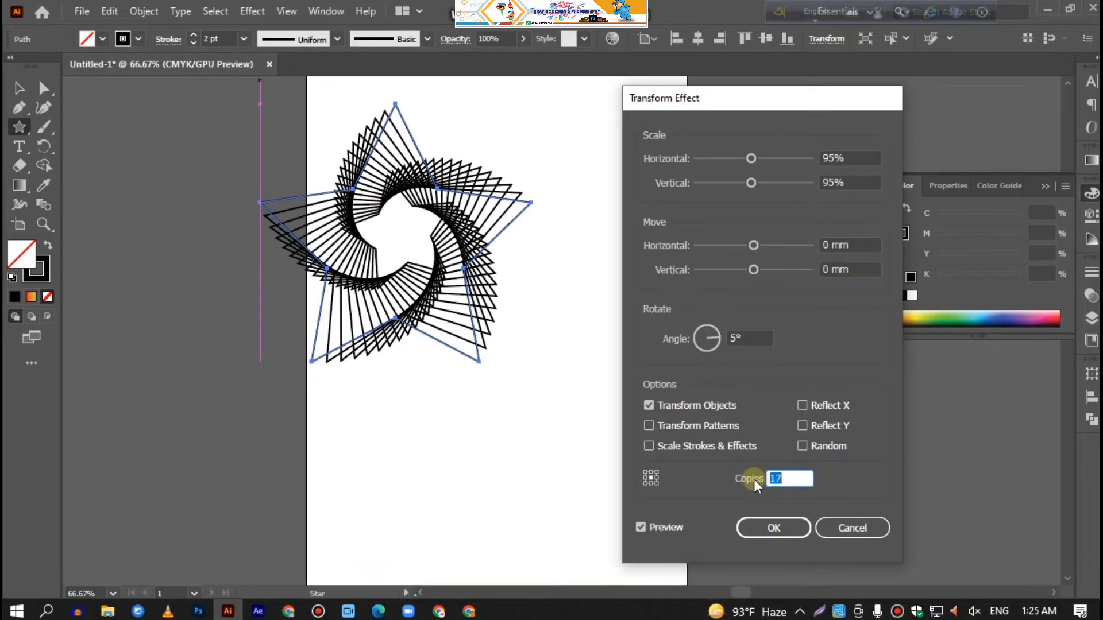
key(Up)
key(Up)
key(Up)
key(Up)
key(Up)
key(Up)
key(Up)
key(Up)
key(Up)
key(Up)
key(Up)
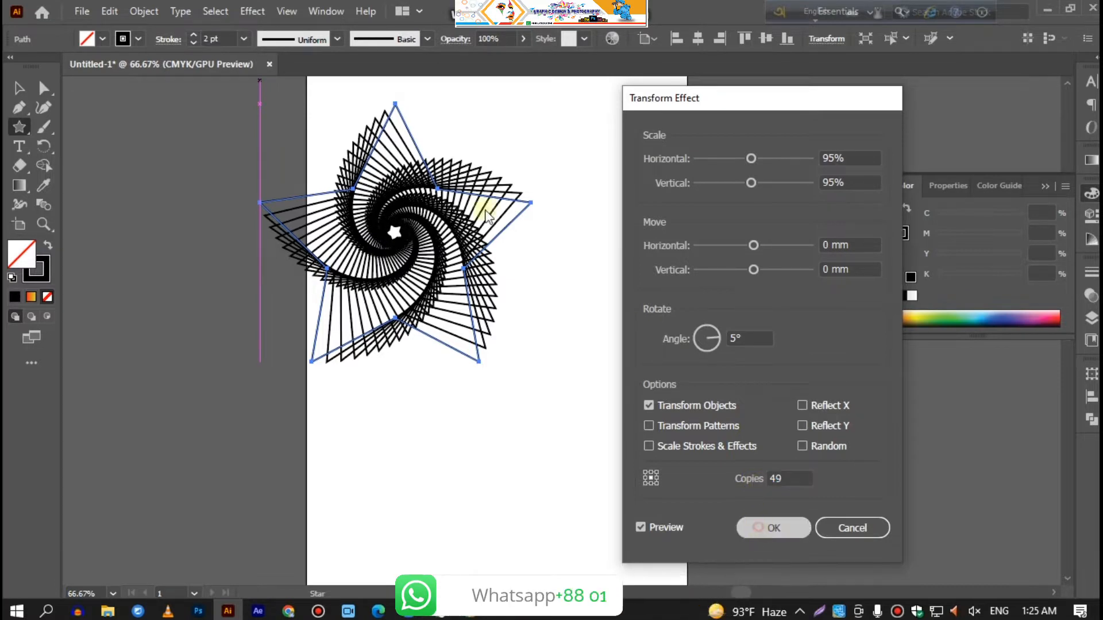
click(773, 528)
Set the star's stroke weight to 1 pt and round its corners by about 4.5 mm.
click(195, 41)
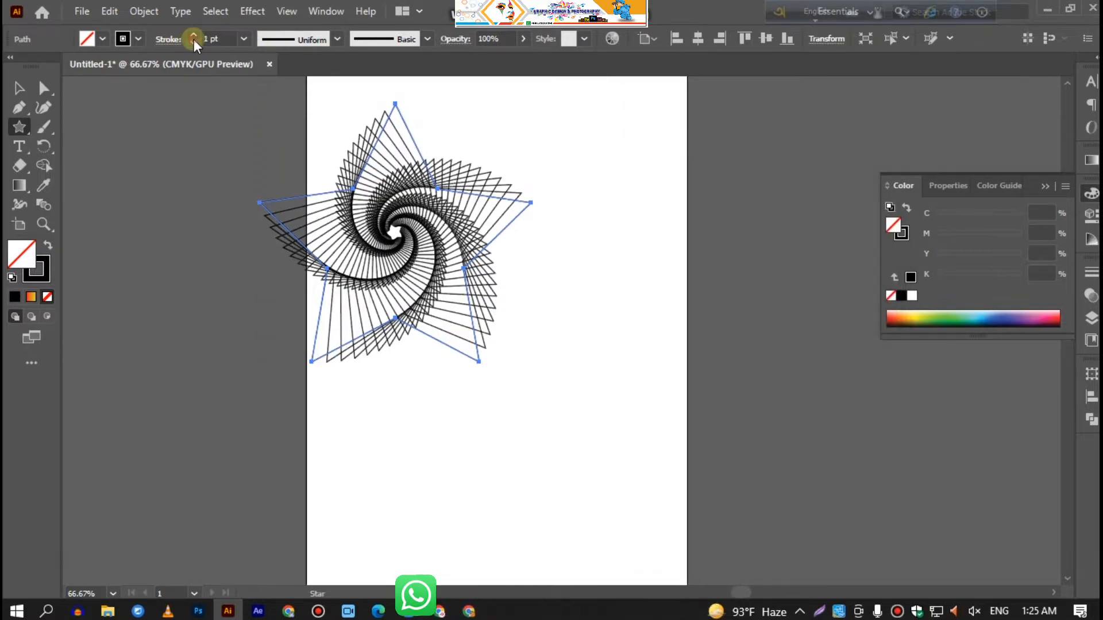
click(44, 87)
drag(395, 120, 395, 127)
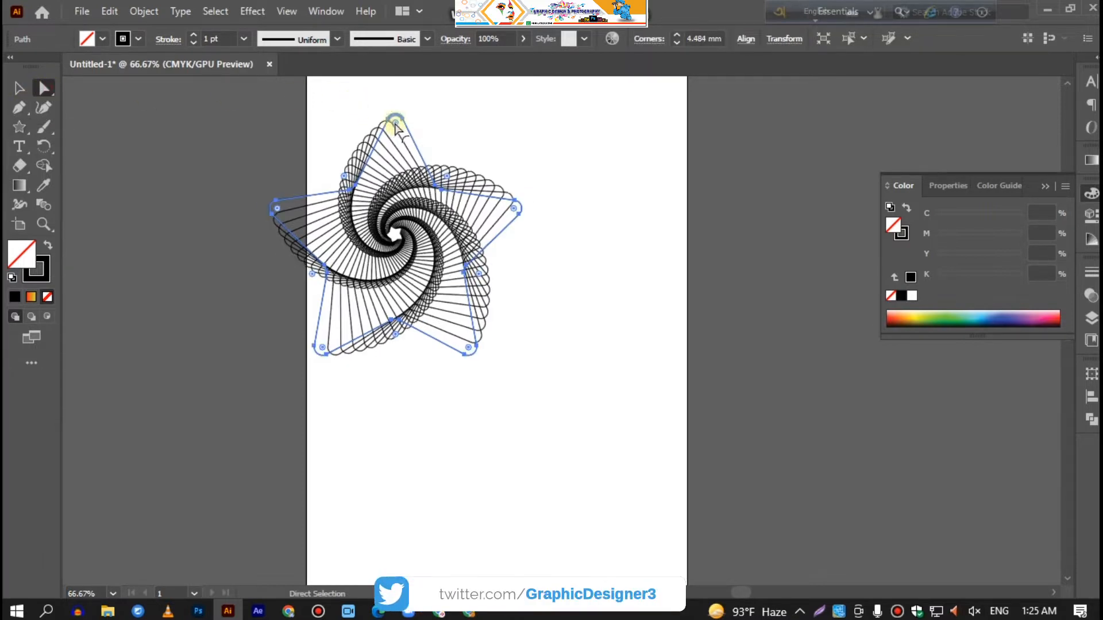
click(122, 39)
click(61, 114)
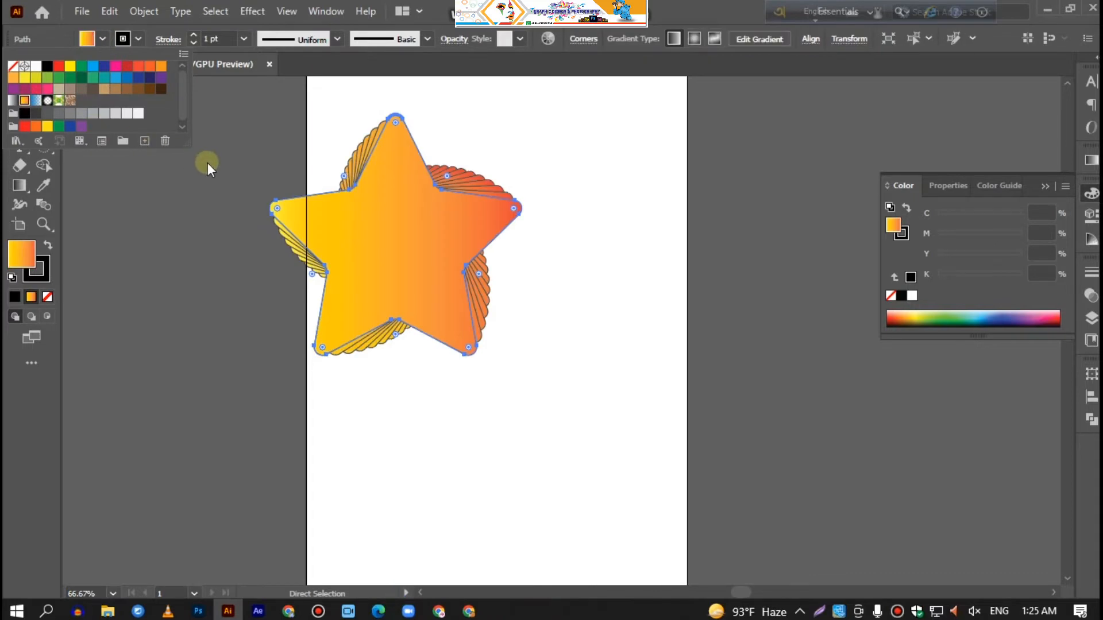
click(39, 246)
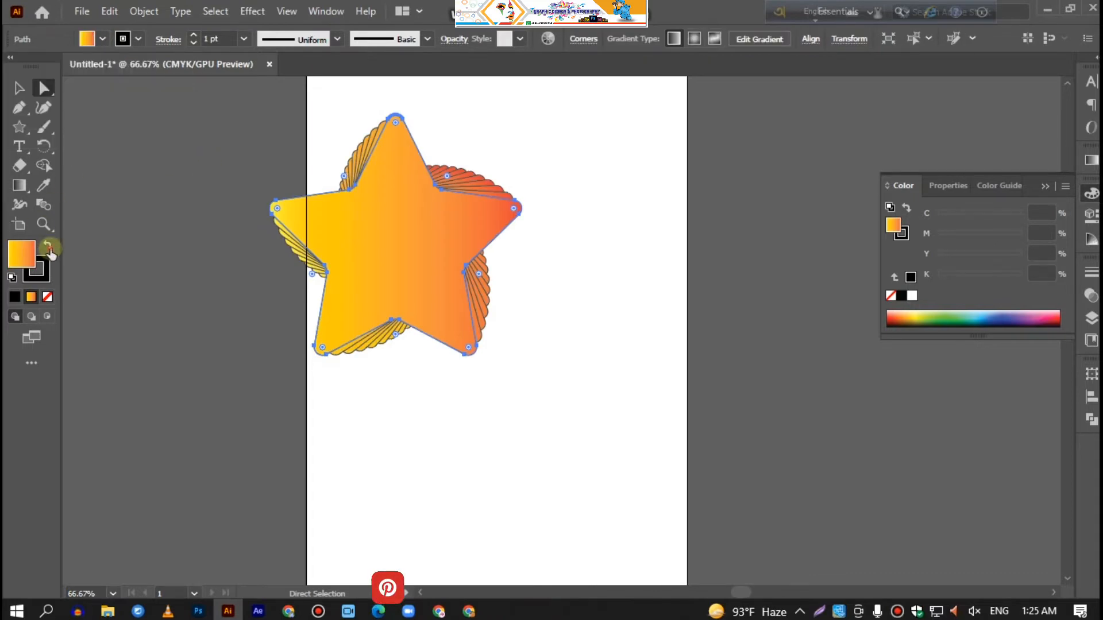
click(49, 297)
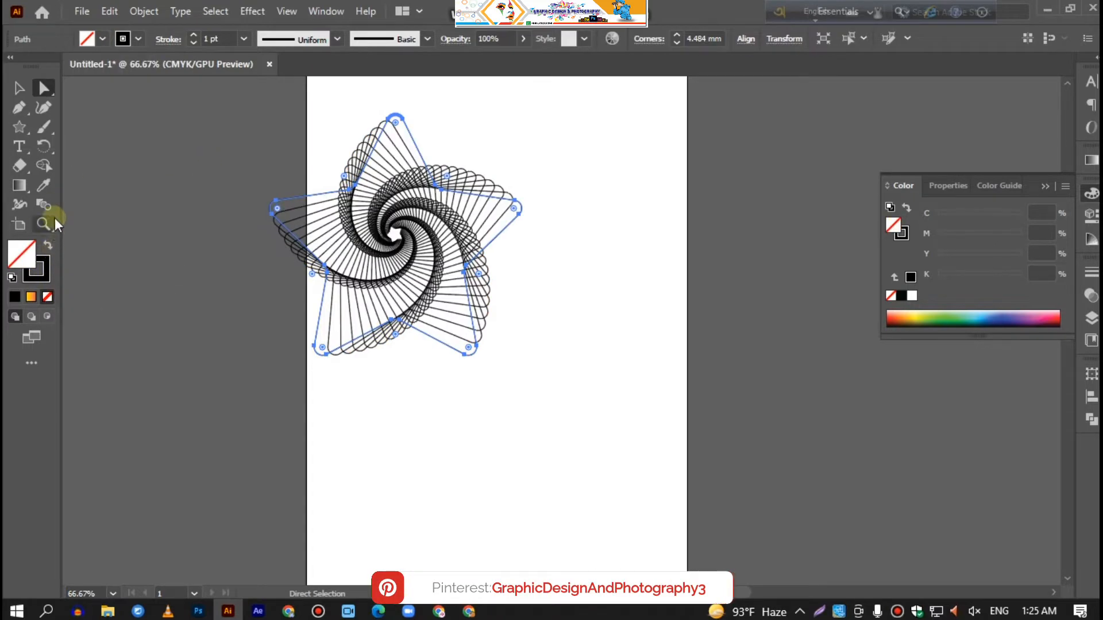
Apply the yellow-to-red gradient swatch to the spiral star's stroke.
click(138, 39)
click(23, 102)
click(161, 201)
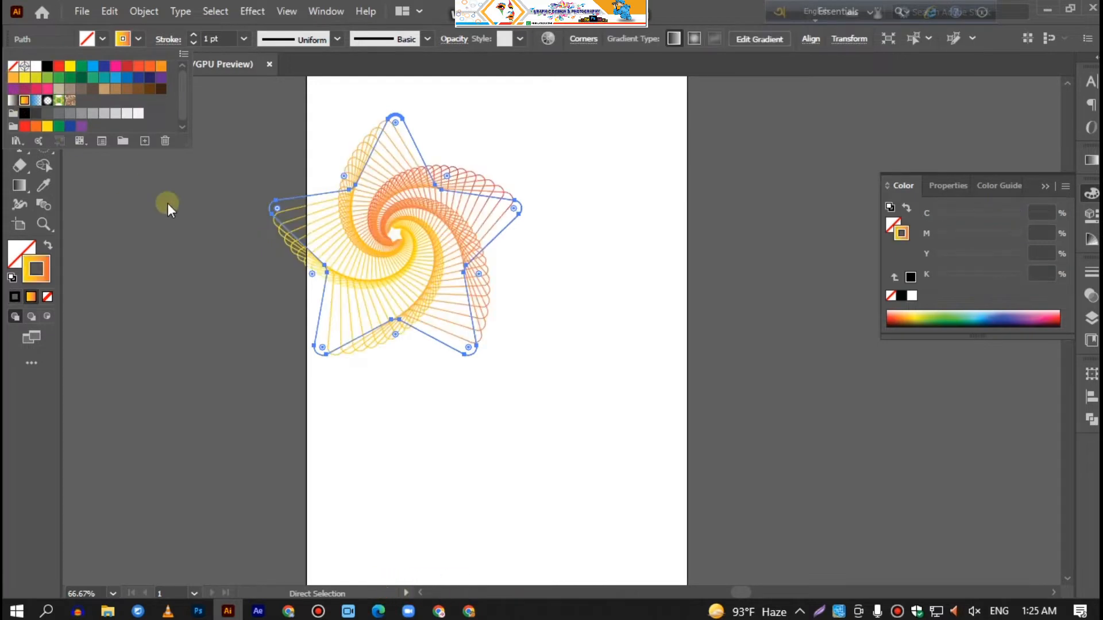
Move the spiral star off the artboard onto the empty canvas beside it.
click(19, 87)
click(180, 170)
drag(366, 229, 179, 197)
drag(180, 247, 540, 334)
drag(547, 291, 167, 233)
Draw a hexagon with the Polygon tool between the spiral star and the artboard.
click(78, 166)
drag(27, 131, 74, 164)
drag(489, 248, 547, 348)
Add a Transform effect to the hexagon with 95% horizontal and vertical scale.
click(258, 11)
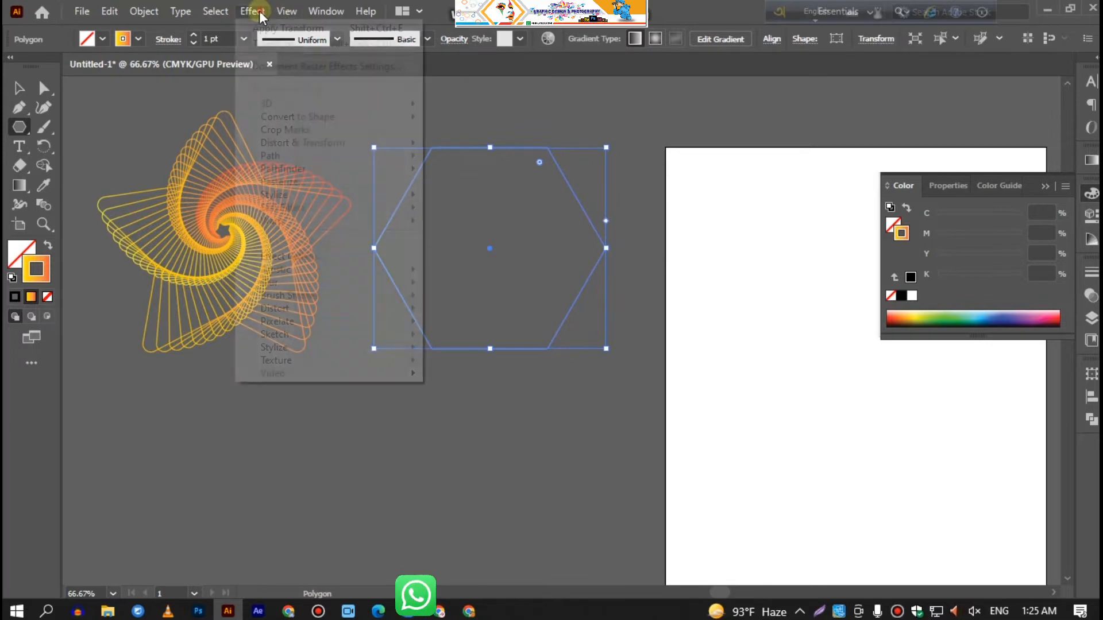
mouse_move(305, 152)
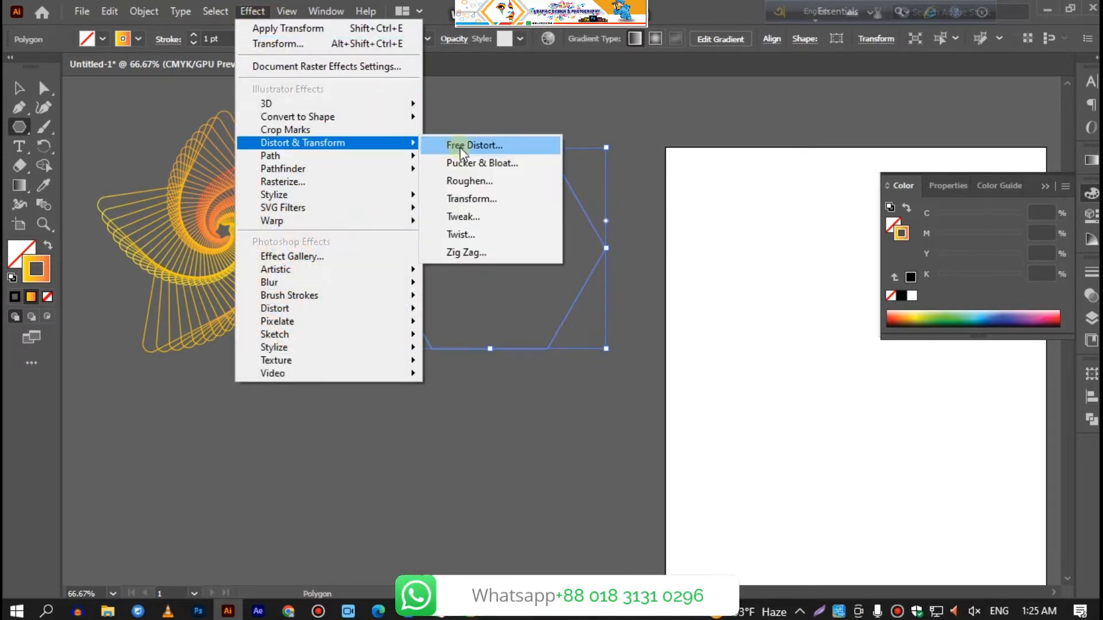
click(465, 199)
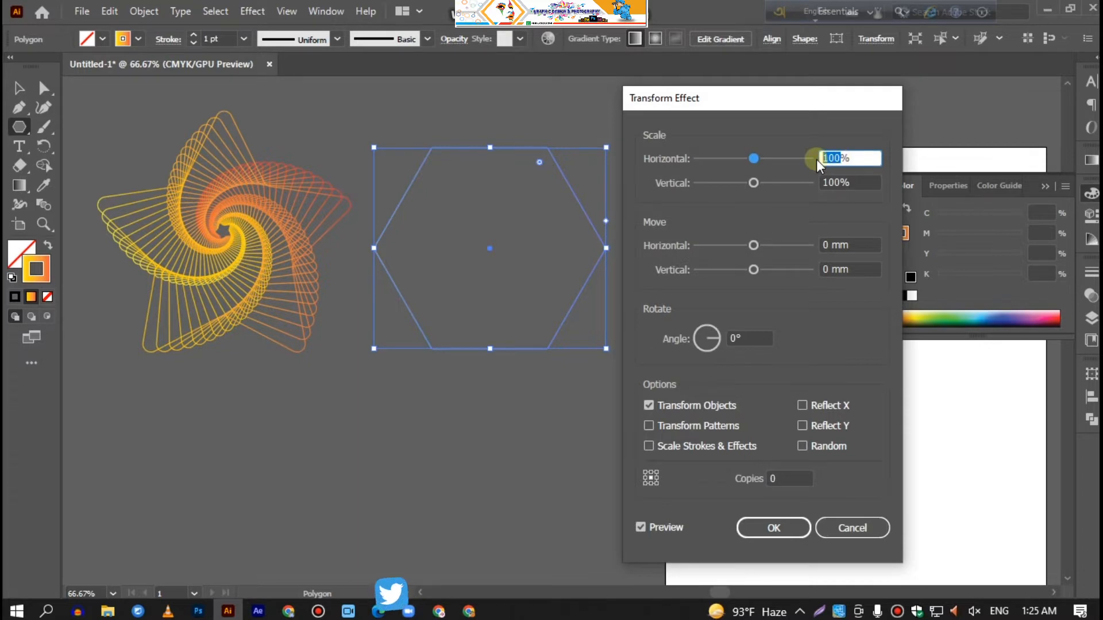
text(95)
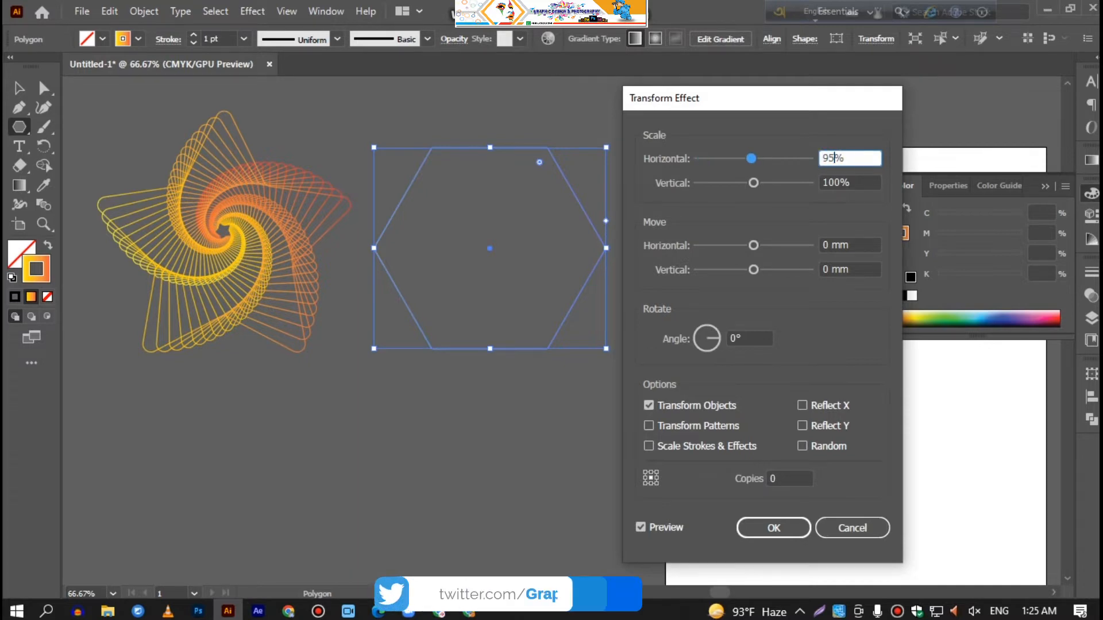
double_click(840, 183)
text(95)
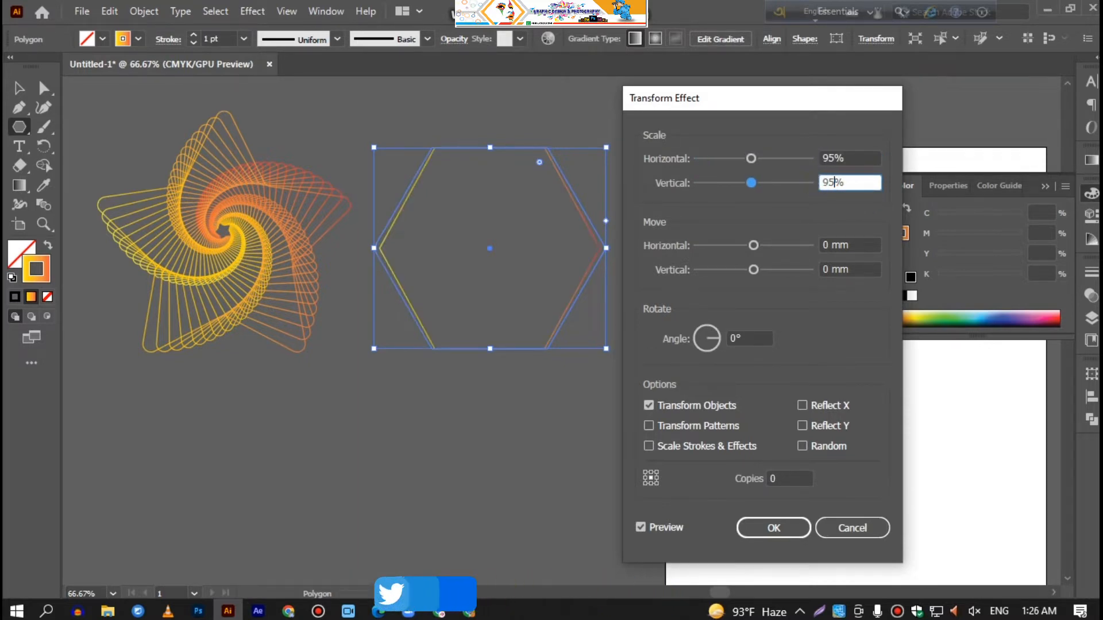
Set the hexagon's Transform effect to a 177° rotation angle and 48 copies.
drag(718, 339, 692, 337)
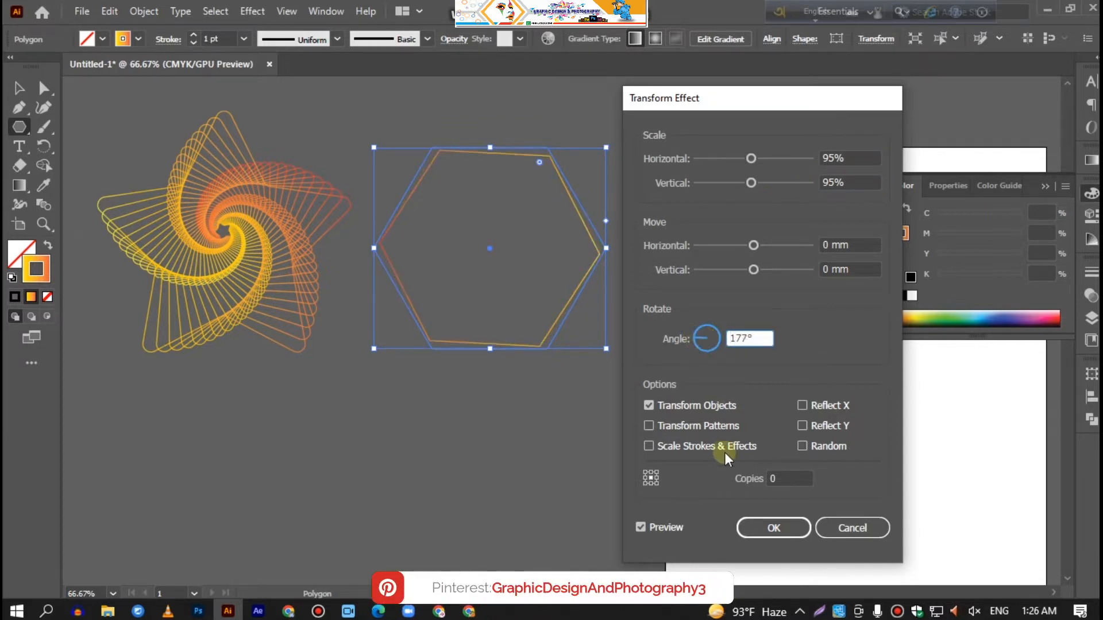
text(18)
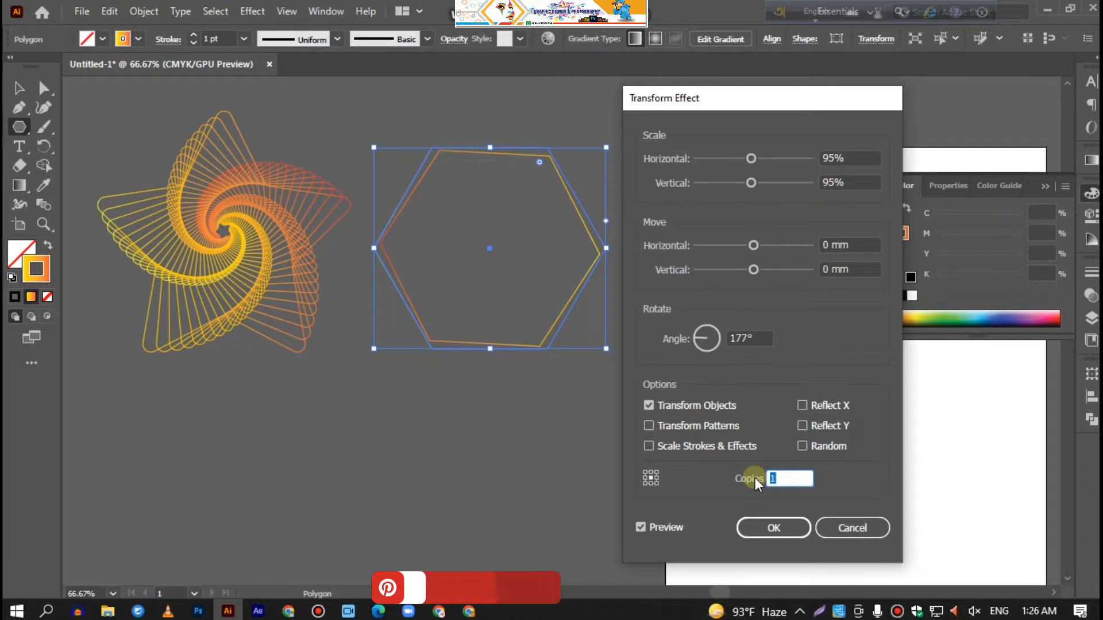
key(Up)
key(Up)
key(Up)
key(Up)
key(Up)
key(Up)
key(Up)
key(Up)
key(Up)
key(Up)
key(Up)
key(Up)
key(Up)
key(Up)
key(Up)
key(Up)
key(Up)
key(Up)
key(Up)
key(Up)
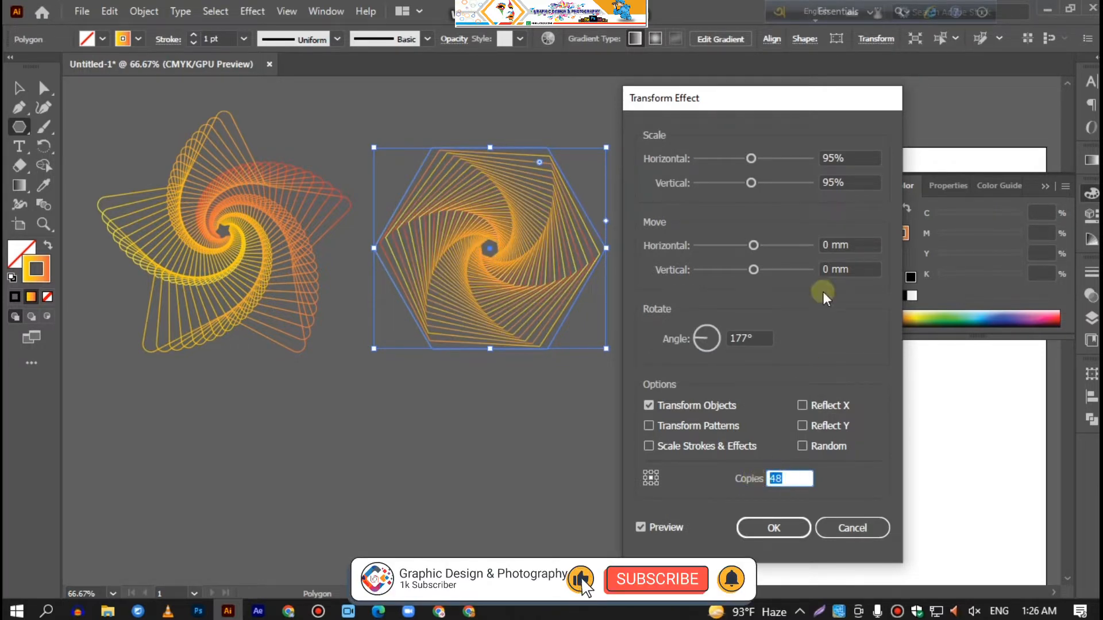
Apply the Transform effect and slightly round all the hexagon's corners.
click(773, 526)
click(43, 87)
drag(439, 164, 441, 163)
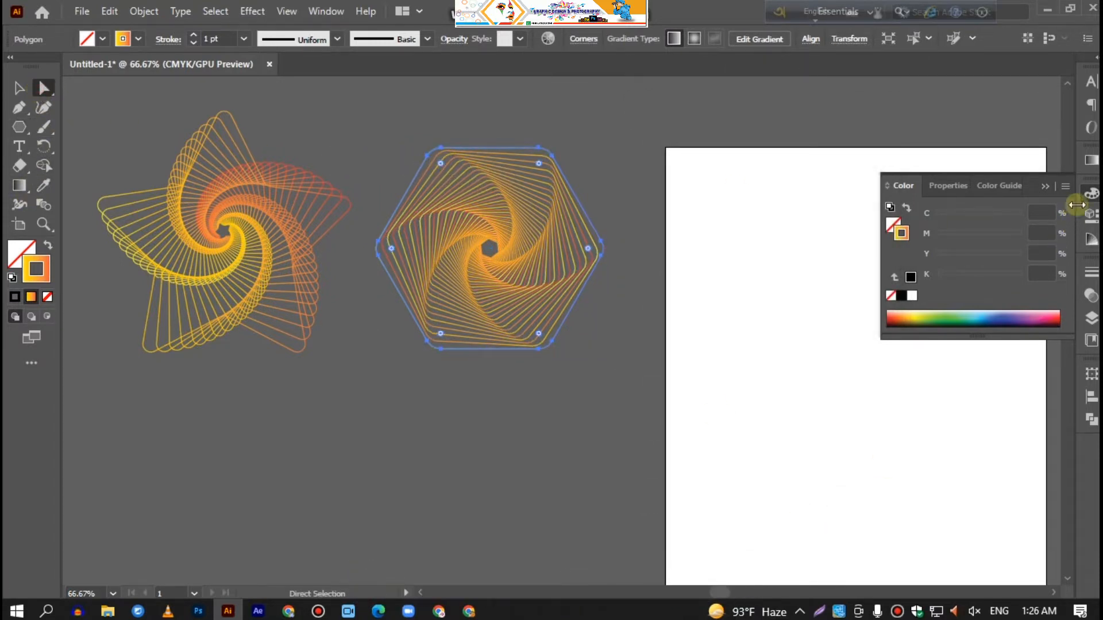
Remove the intermediate stops from the hexagon's stroke gradient and set its start stop to the red swatch.
click(1092, 163)
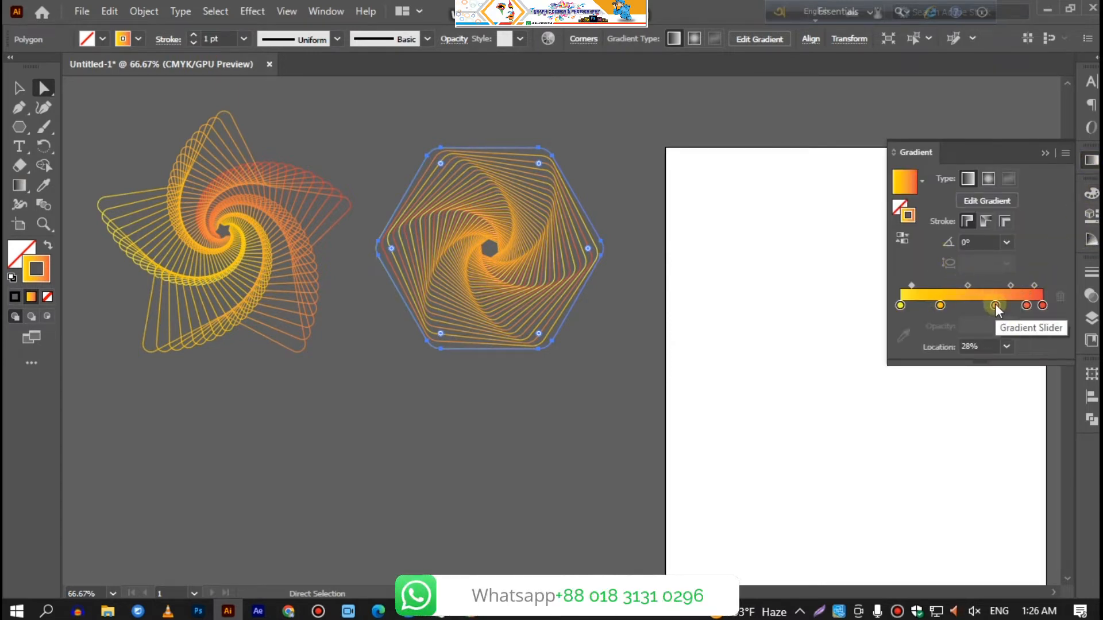
drag(1025, 322, 1025, 325)
drag(939, 305, 899, 305)
double_click(899, 305)
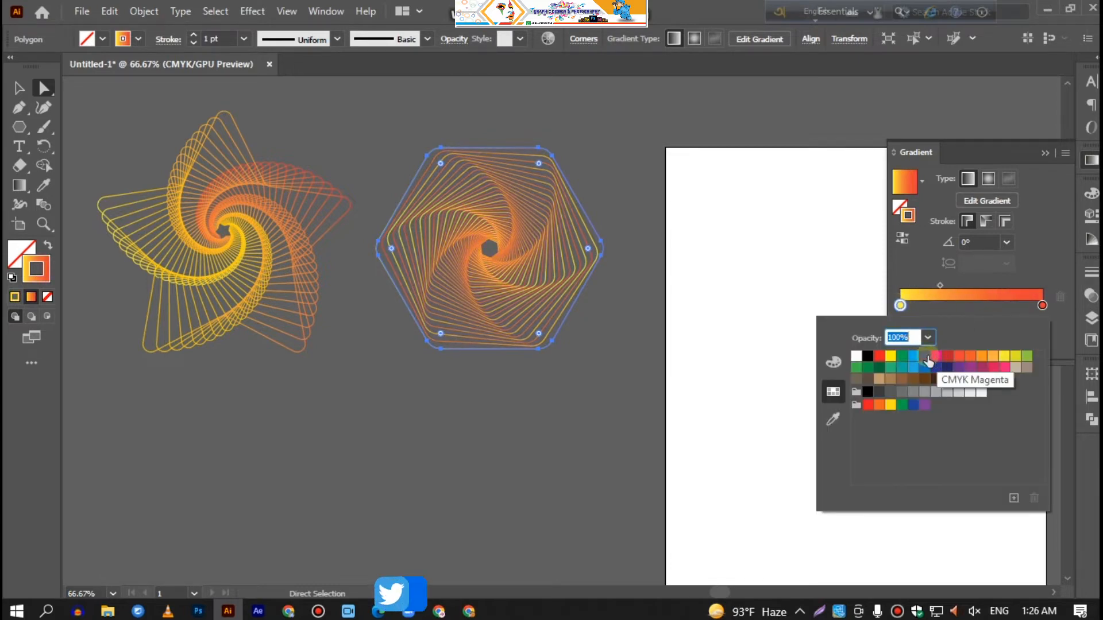
click(879, 356)
Try yellow, white and green swatches on the gradient's end stop, settle on purple, and deselect the hexagon.
click(1039, 306)
double_click(1040, 306)
click(890, 356)
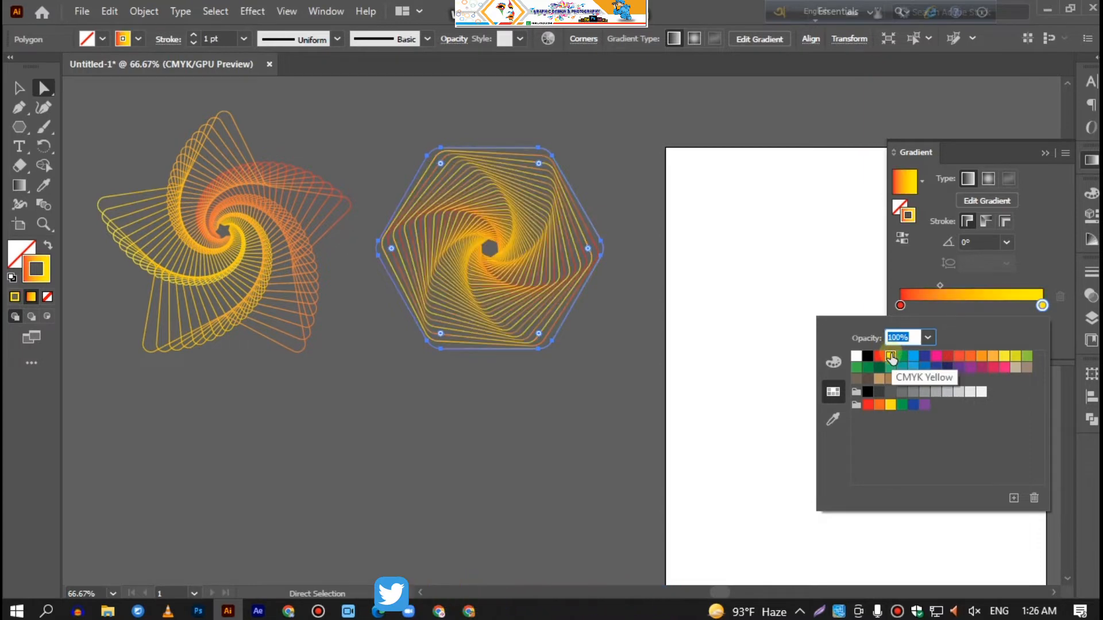
click(858, 356)
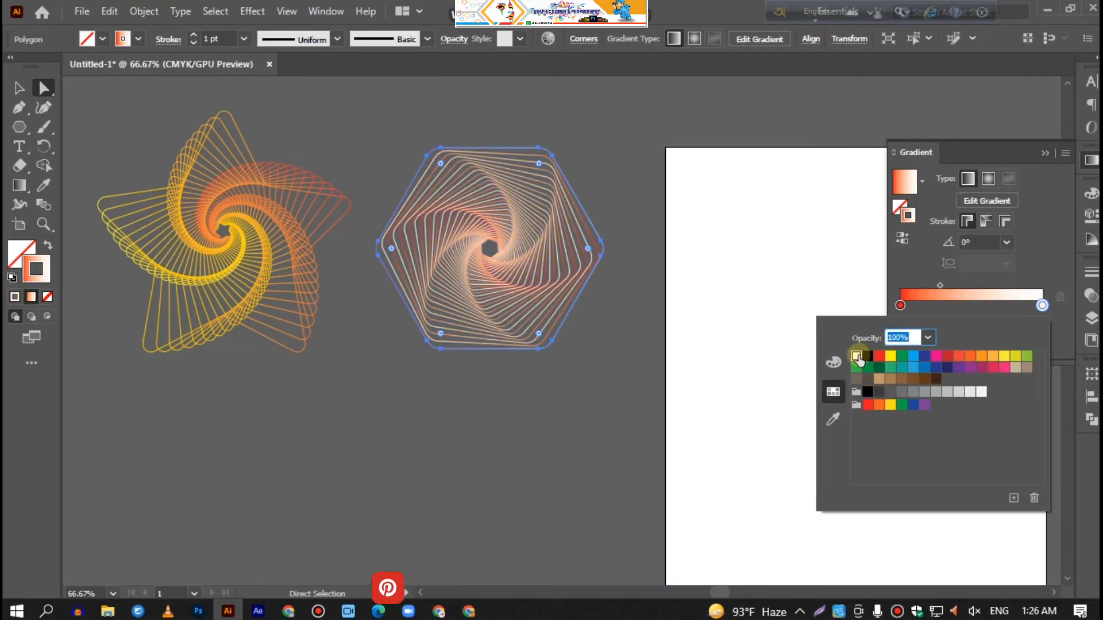
click(891, 368)
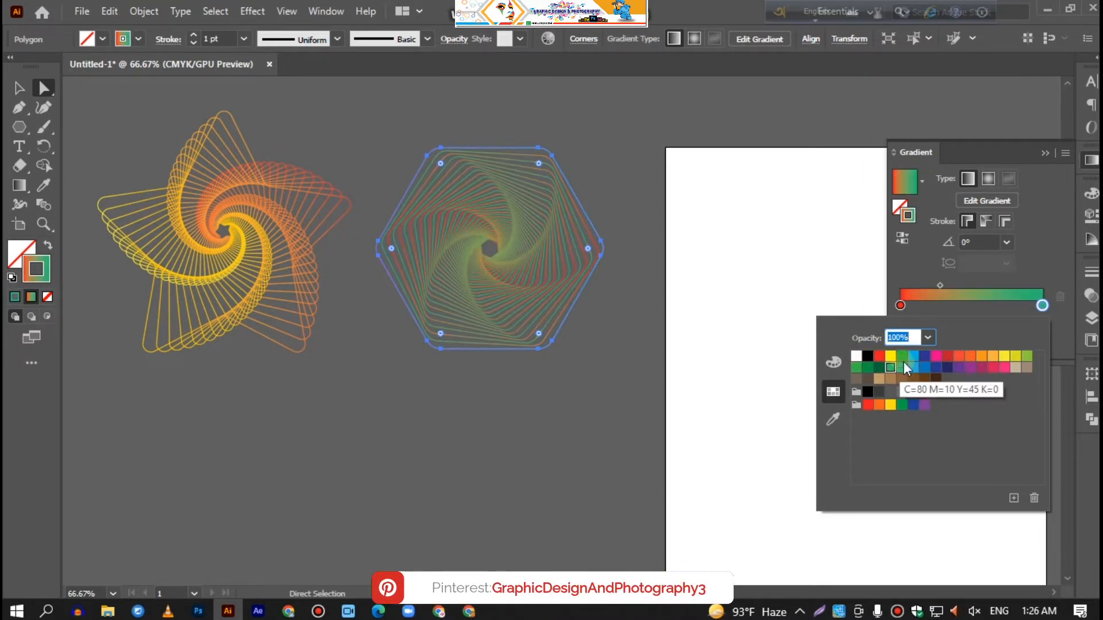
click(913, 357)
click(855, 356)
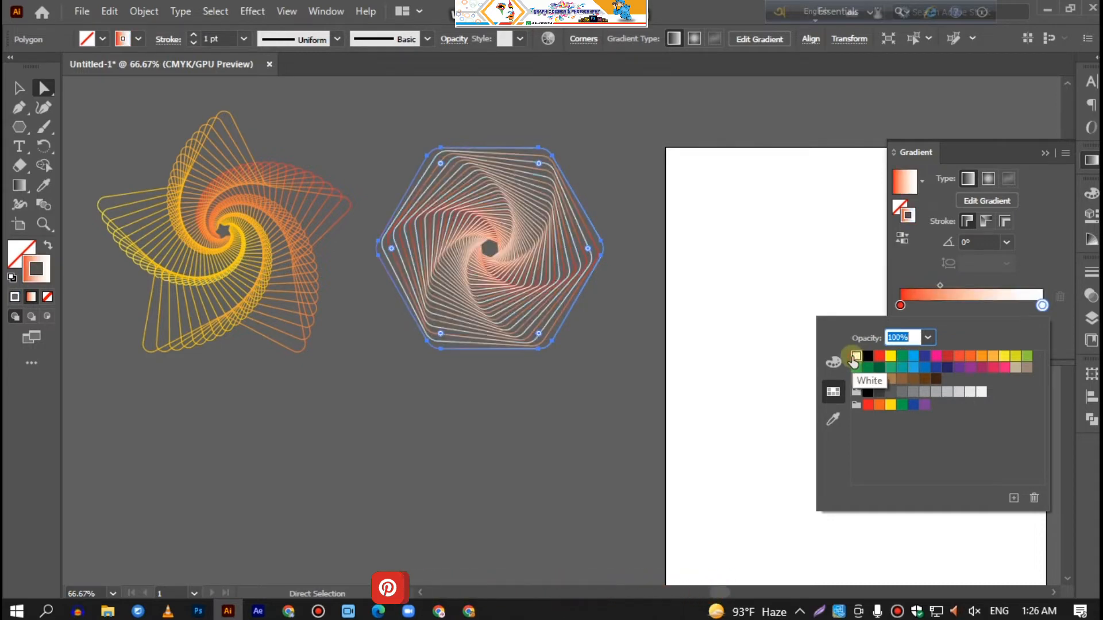
click(924, 405)
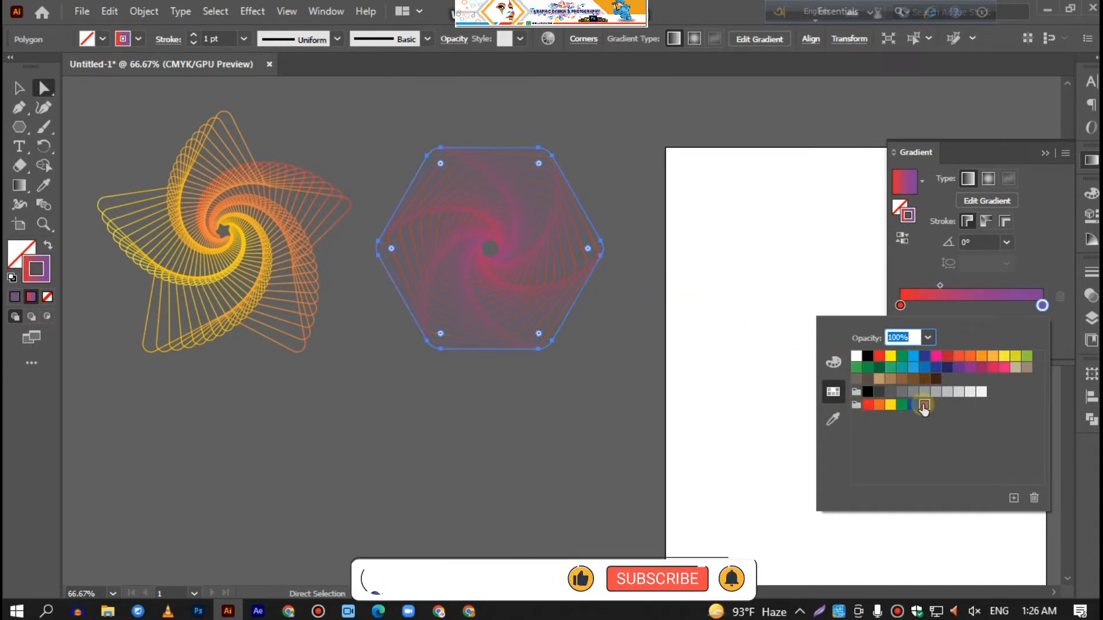
click(618, 384)
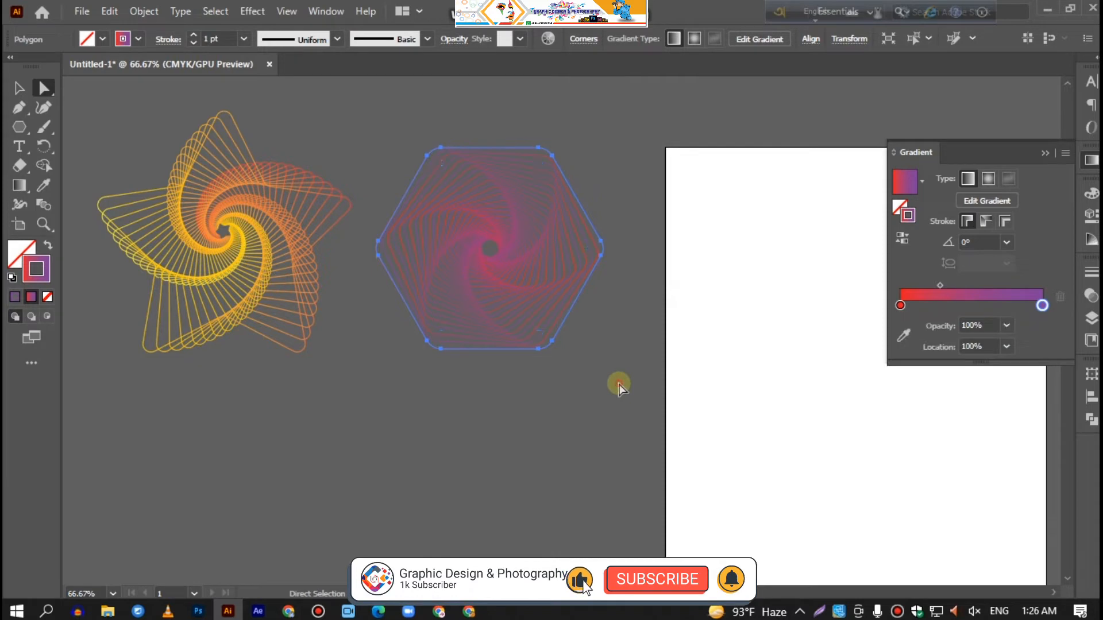
click(618, 383)
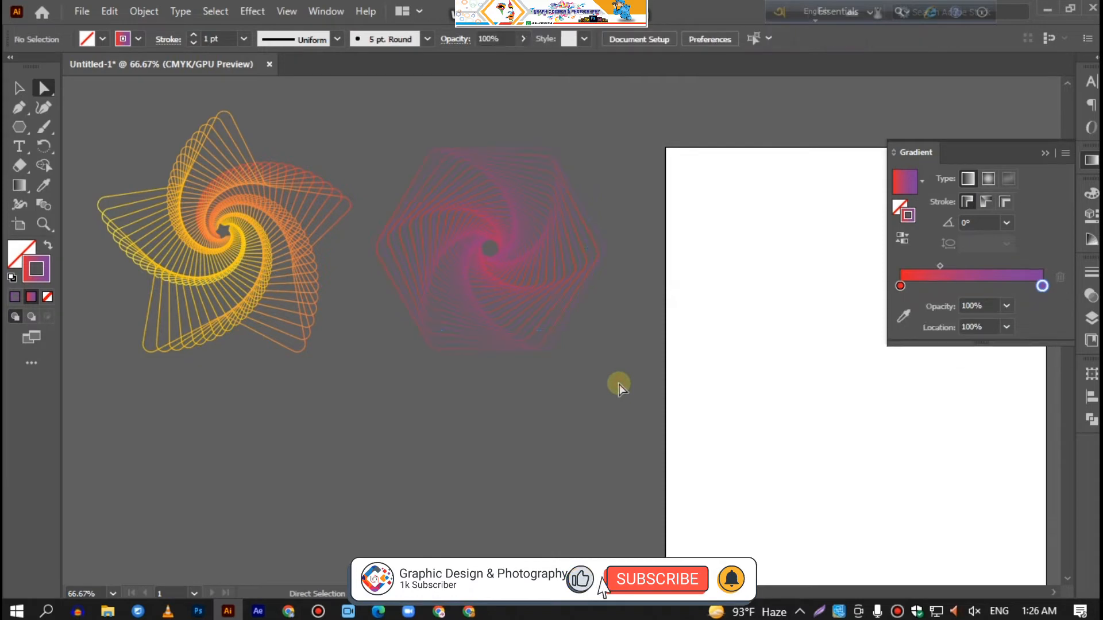
Draw a large five-pointed star with the Star tool and position it below the two spiral shapes.
right_click(21, 127)
click(73, 182)
drag(432, 444, 463, 283)
drag(244, 282, 338, 414)
click(20, 88)
drag(320, 219, 459, 308)
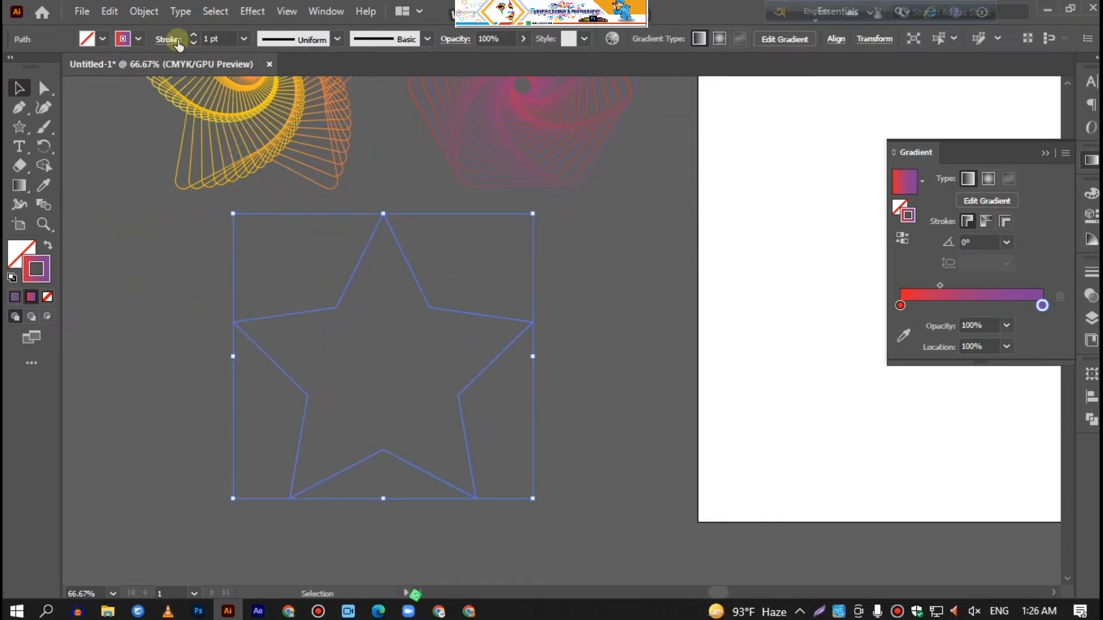
click(109, 11)
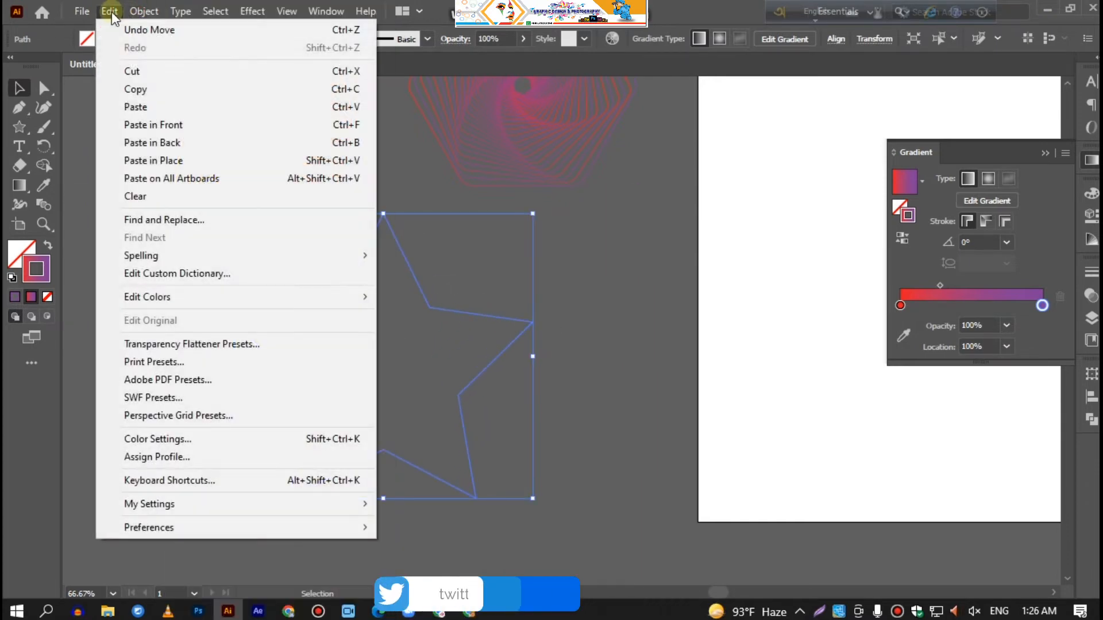
Copy the large star, paste the duplicate in front, and scale it down to a tiny star at the centre.
click(136, 90)
click(109, 11)
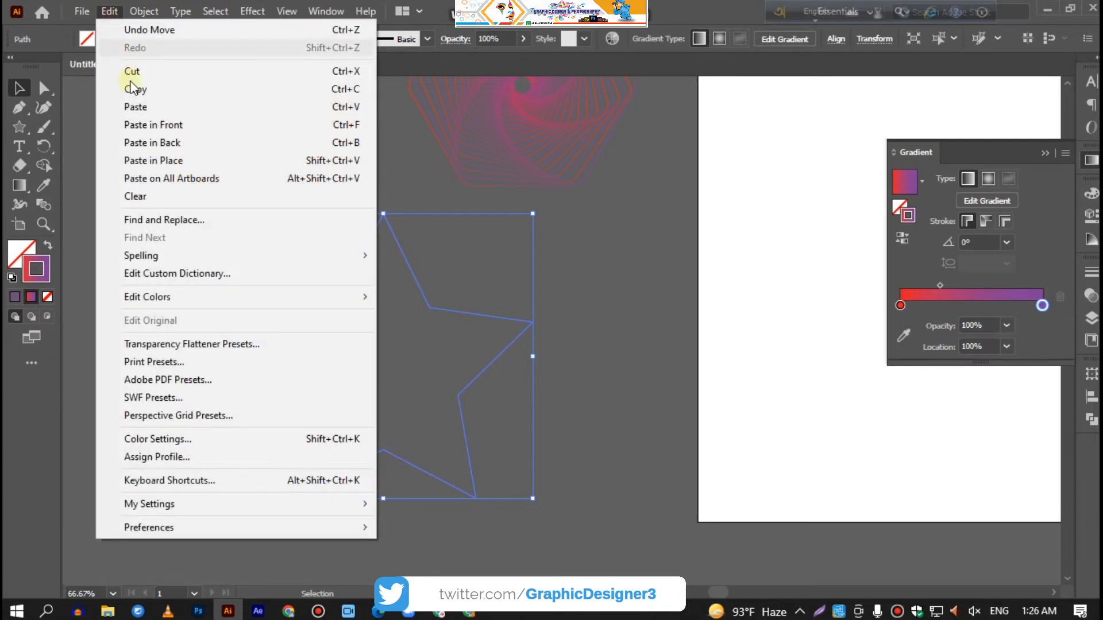
click(152, 123)
drag(533, 496, 386, 383)
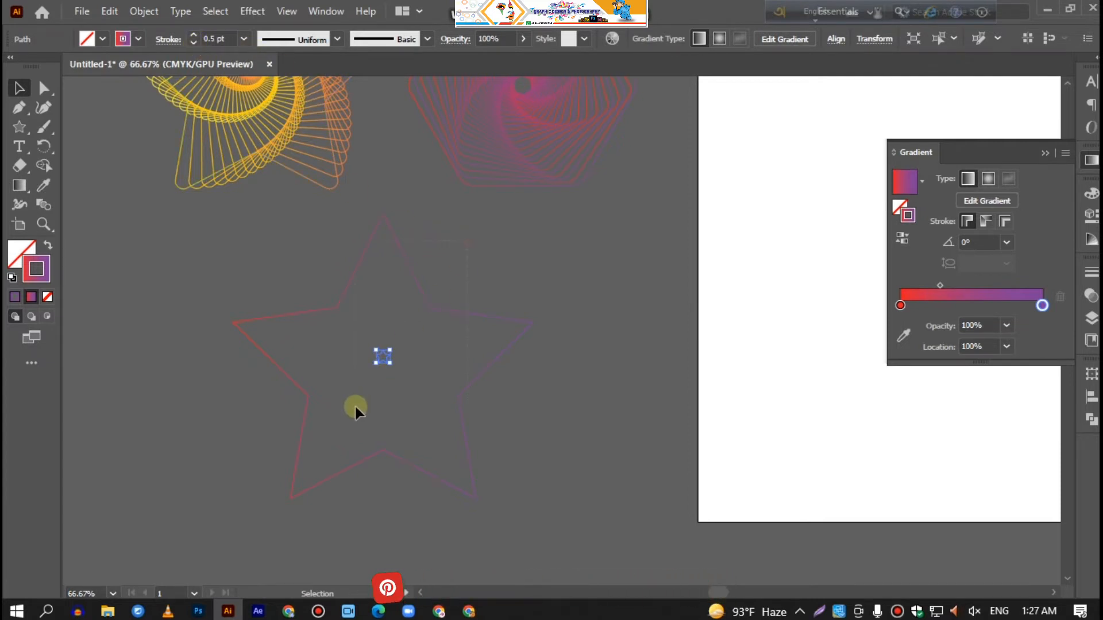
Select both the large and the tiny star and set their stroke to the black swatch.
key(ctrl+a)
click(139, 38)
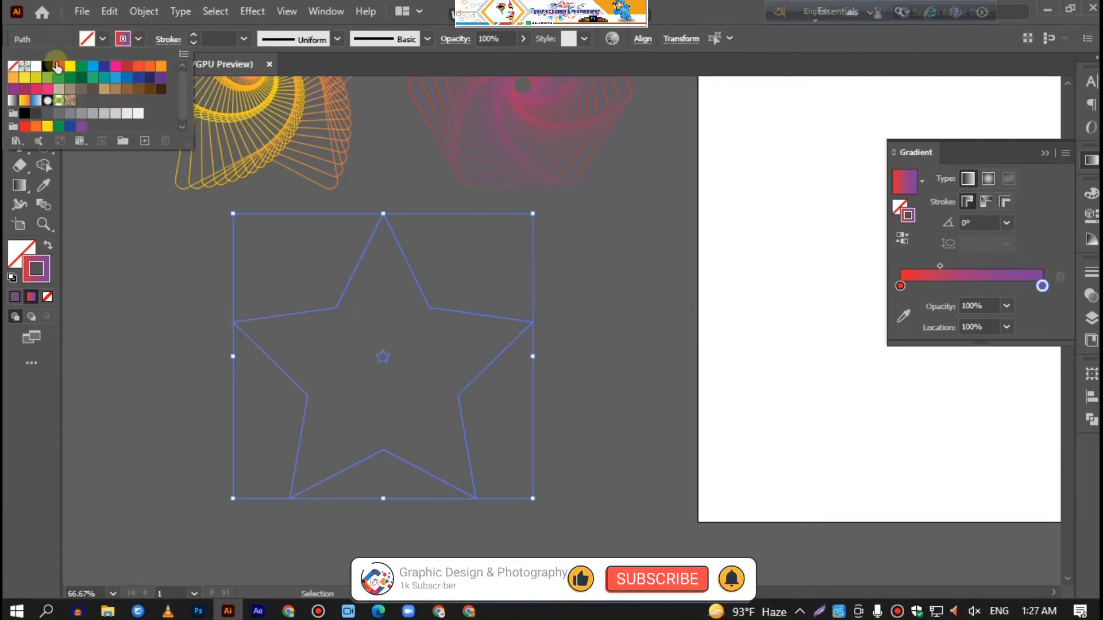
click(47, 66)
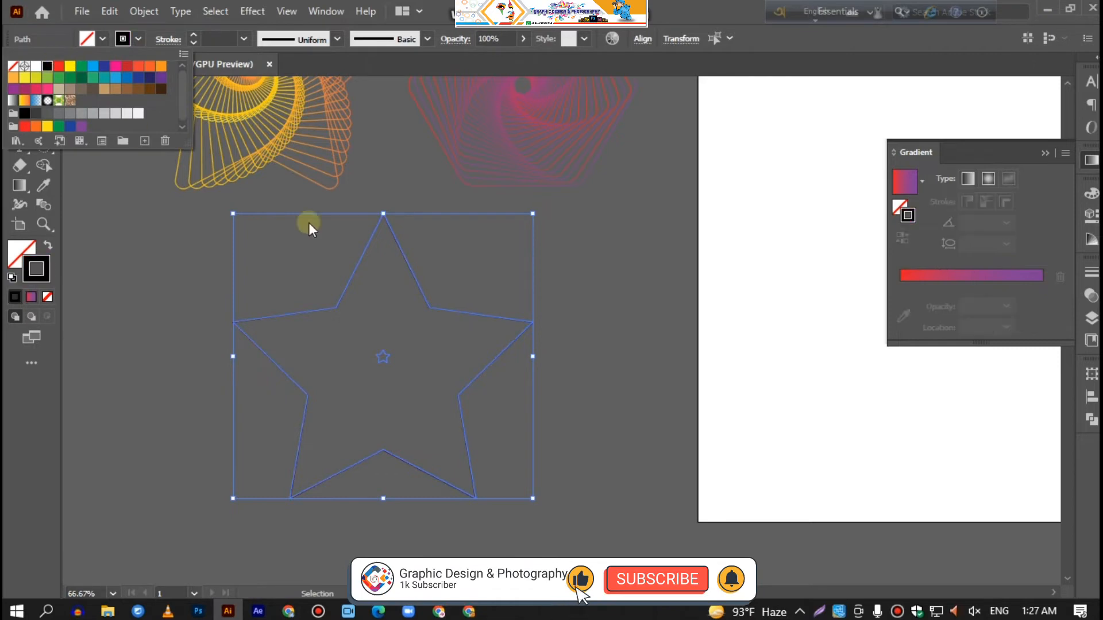
click(166, 212)
Blend the large star into the tiny centre star with spacing set to Specified Steps of 40.
click(41, 204)
click(143, 11)
mouse_move(225, 435)
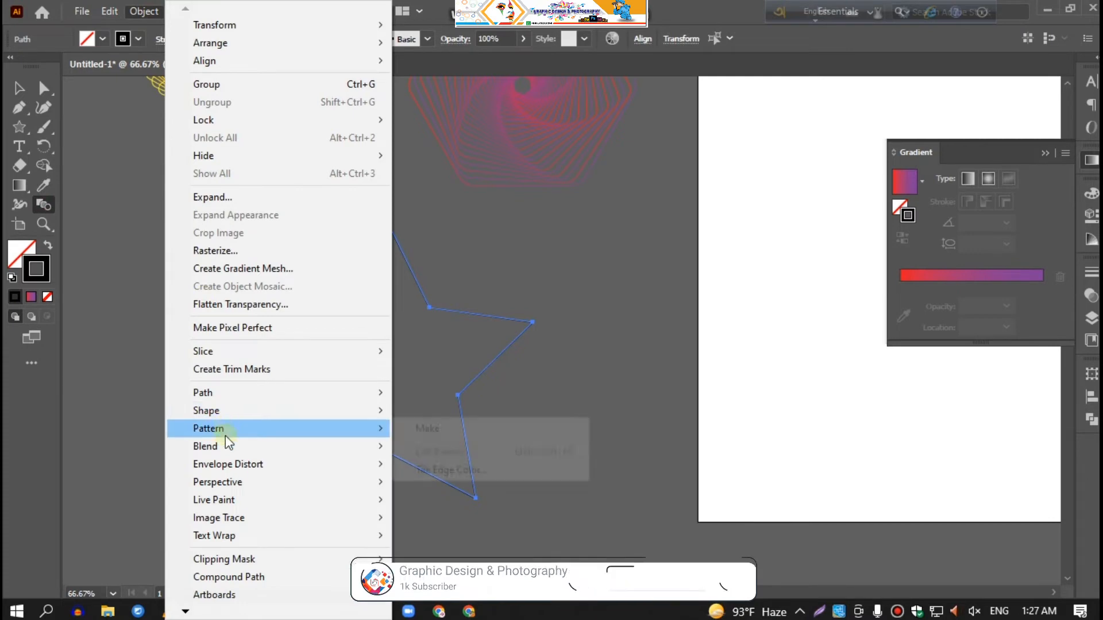
mouse_move(259, 446)
click(425, 485)
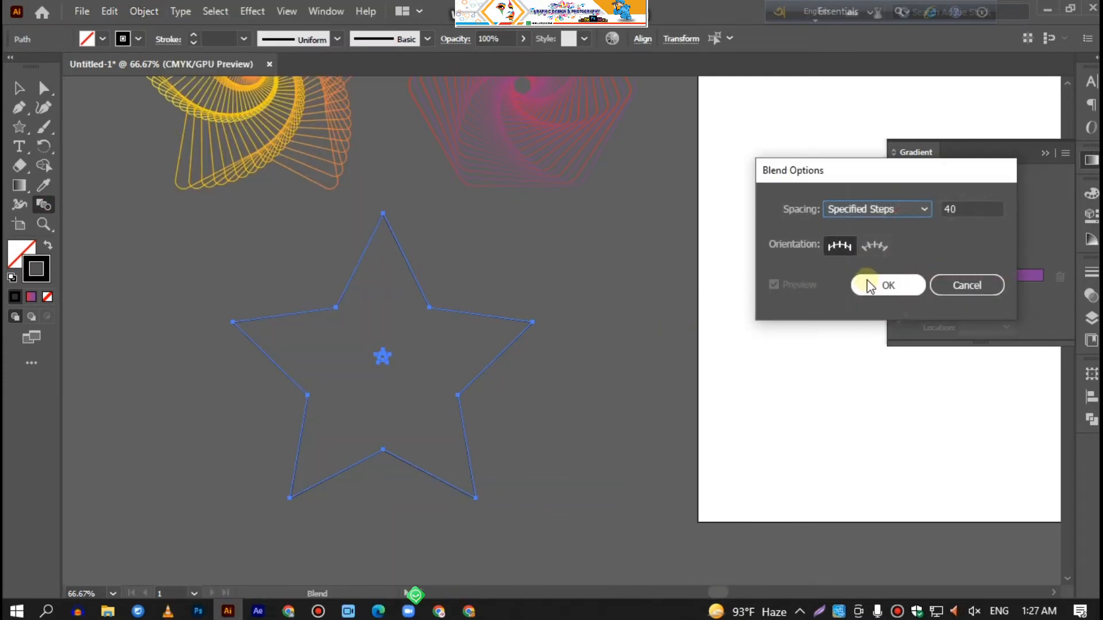
click(921, 211)
click(898, 243)
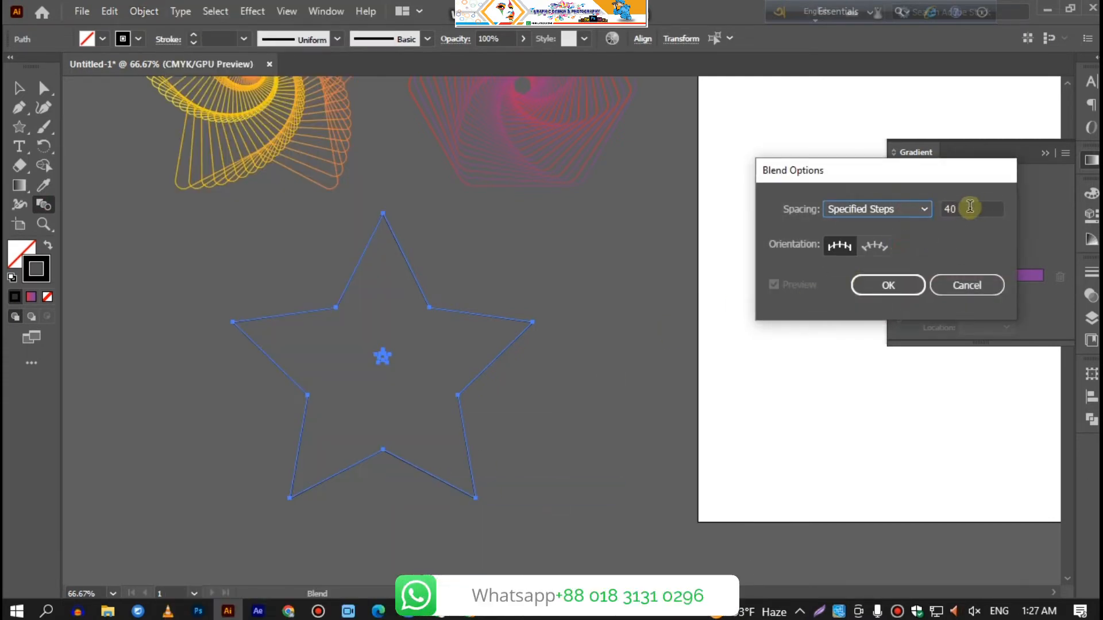
double_click(969, 207)
click(915, 288)
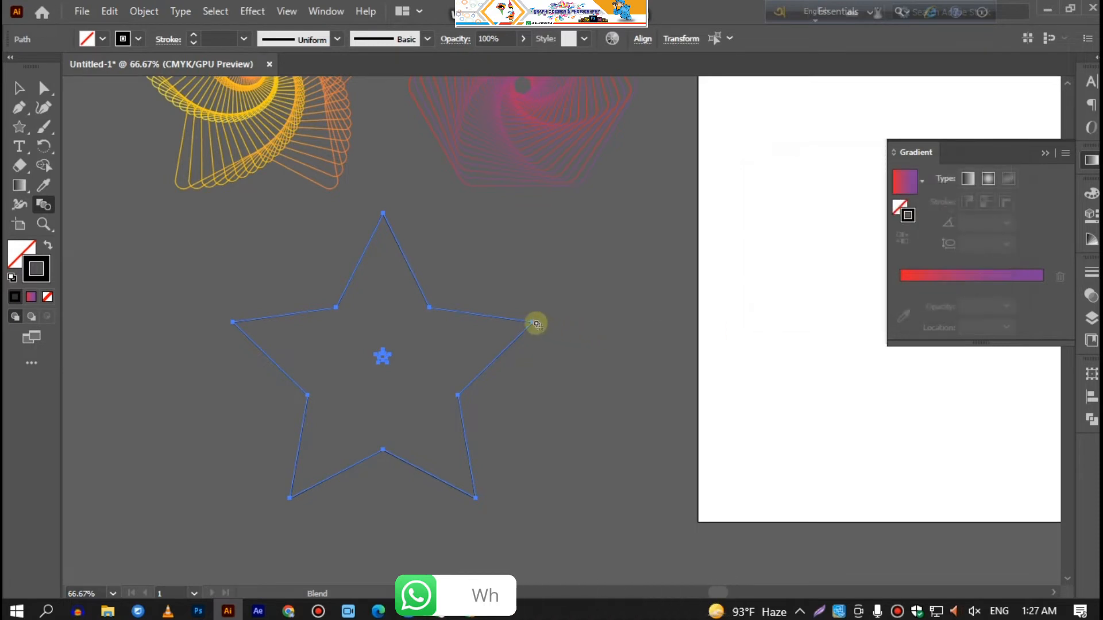
click(389, 355)
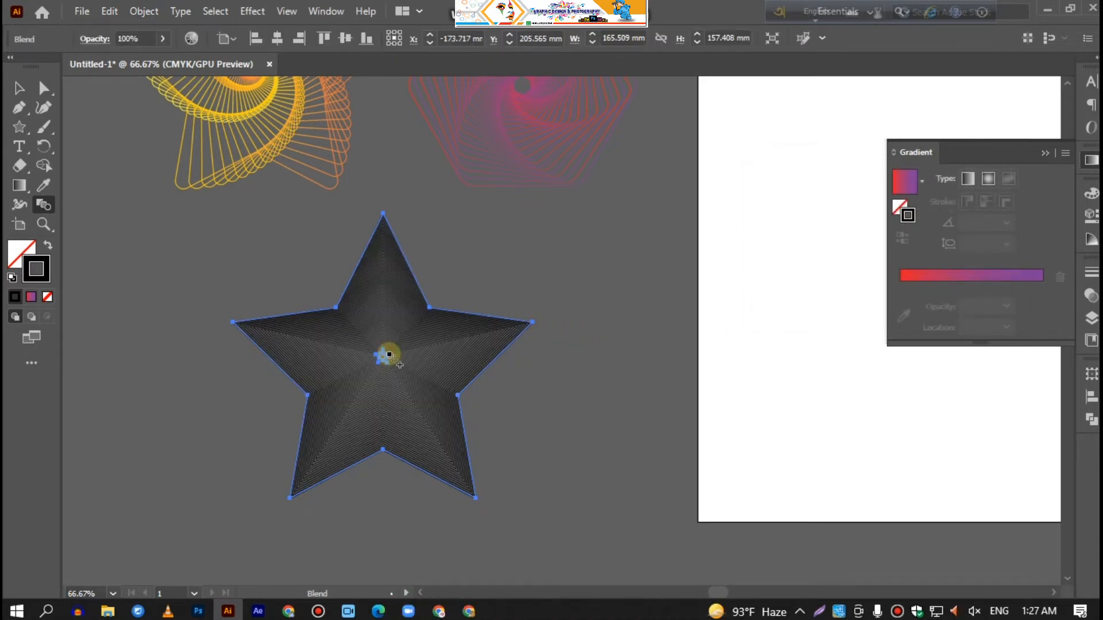
Apply the red-to-purple gradient to the blended star's stroke and add a white middle stop at about 52%.
click(973, 281)
drag(956, 306, 1043, 305)
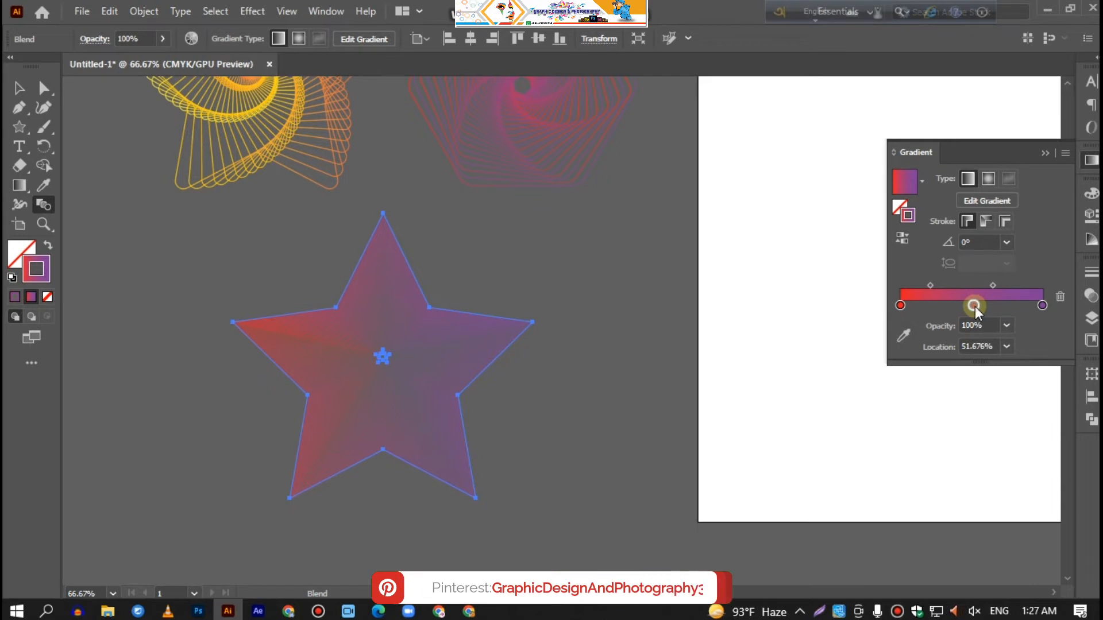
double_click(974, 306)
click(856, 356)
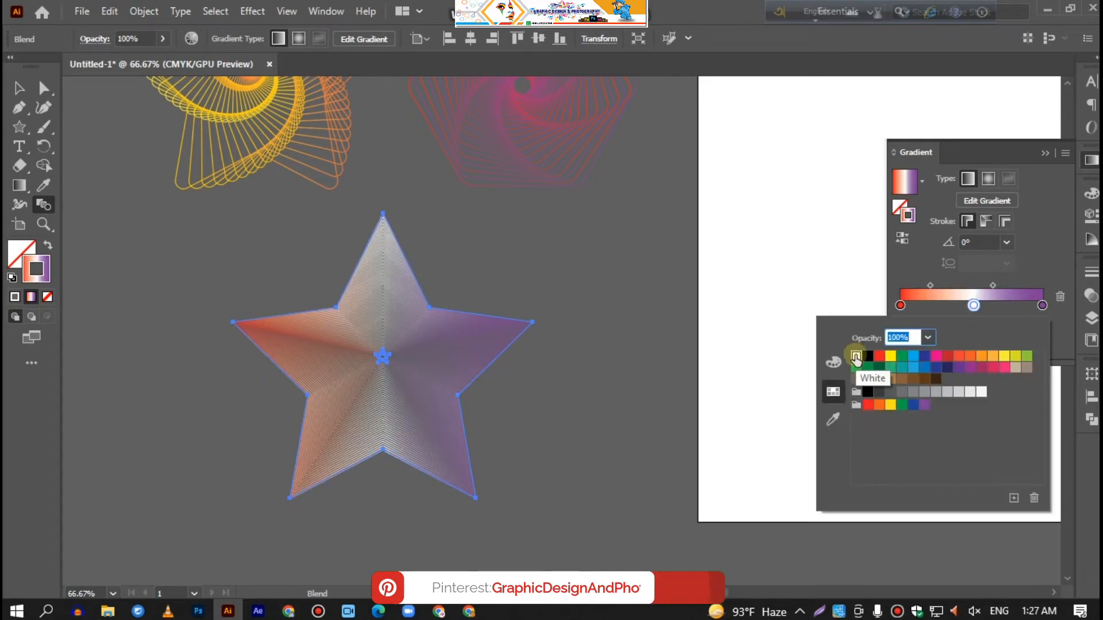
Move the blended star left to make room for another shape below the hexagon spiral.
click(18, 88)
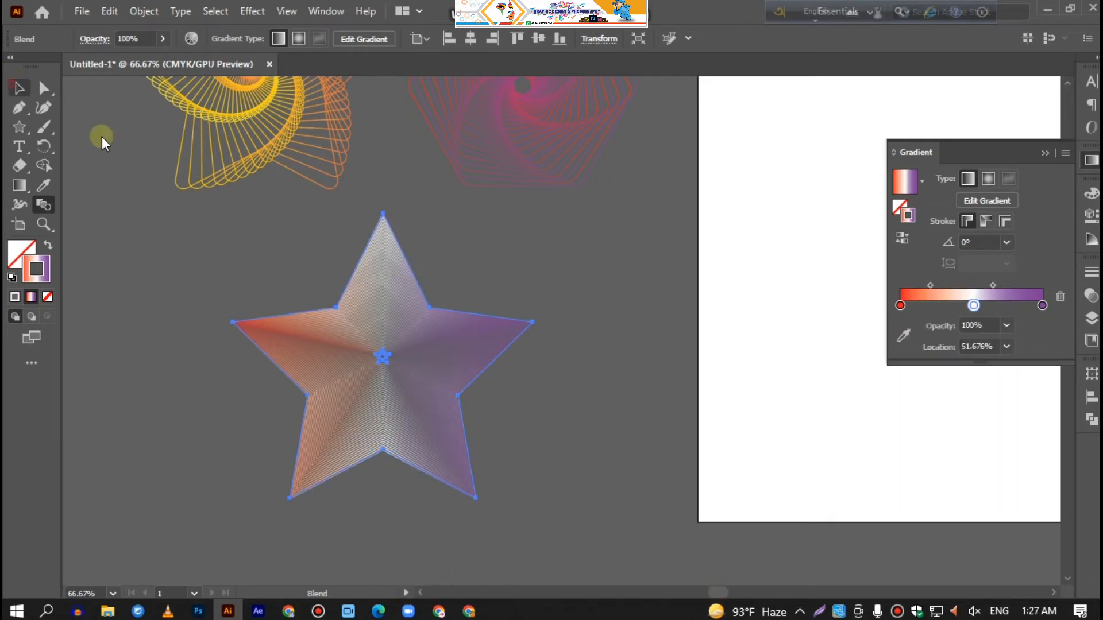
click(177, 230)
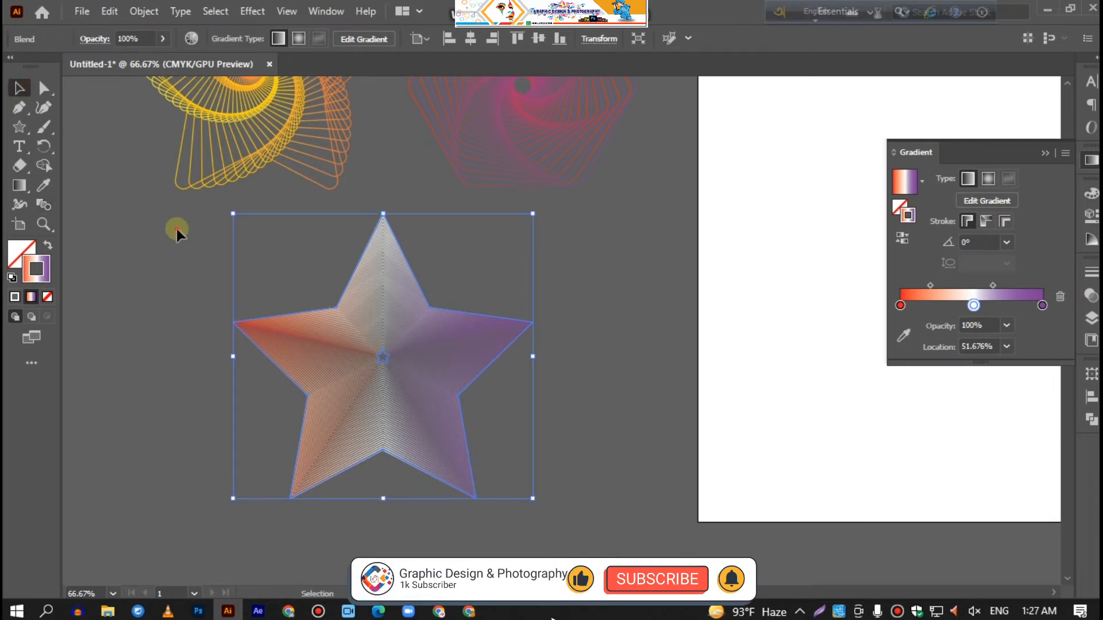
drag(432, 390, 284, 388)
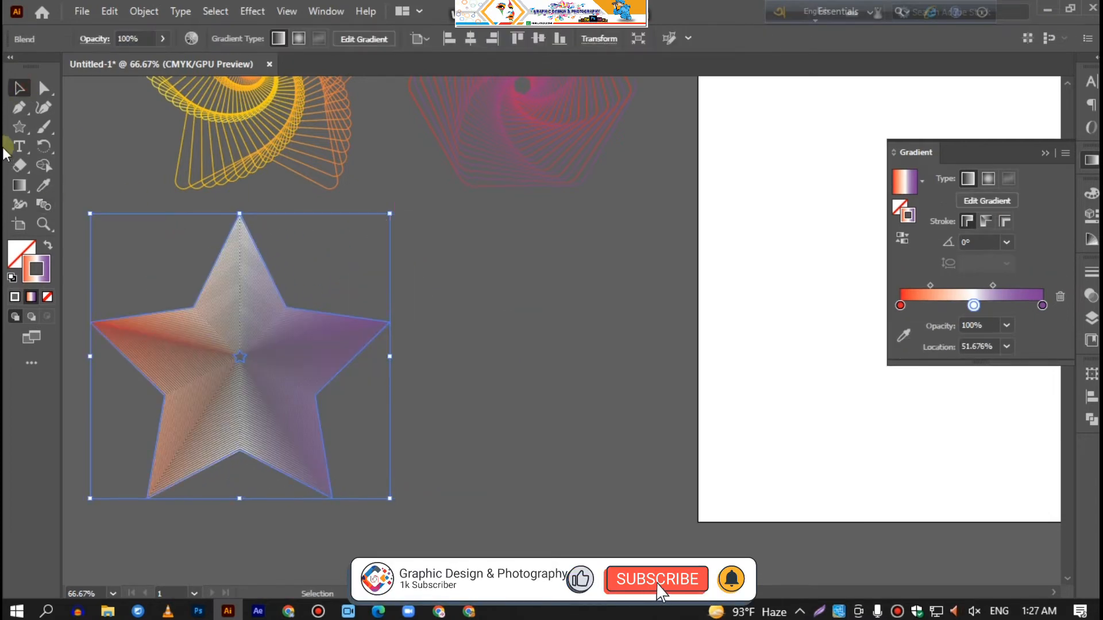
Draw a second large five-pointed star beside the blended one and scale a copy pasted in front down to its centre.
click(19, 127)
mouse_move(560, 371)
mouse_down()
mouse_move(620, 475)
mouse_move(659, 506)
mouse_up()
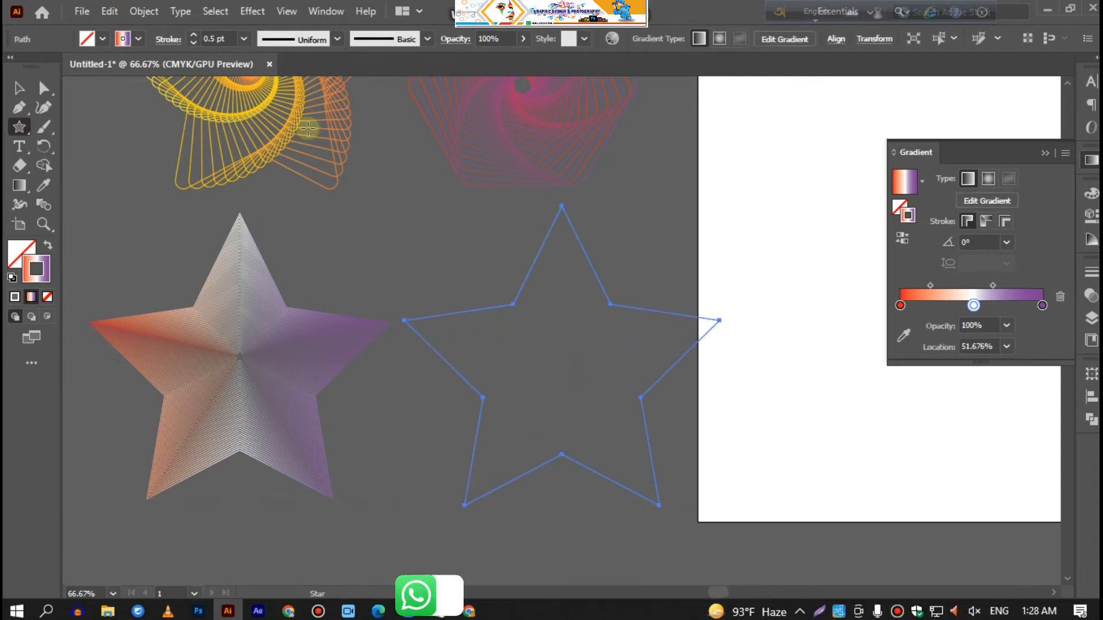
click(111, 12)
click(135, 89)
click(106, 13)
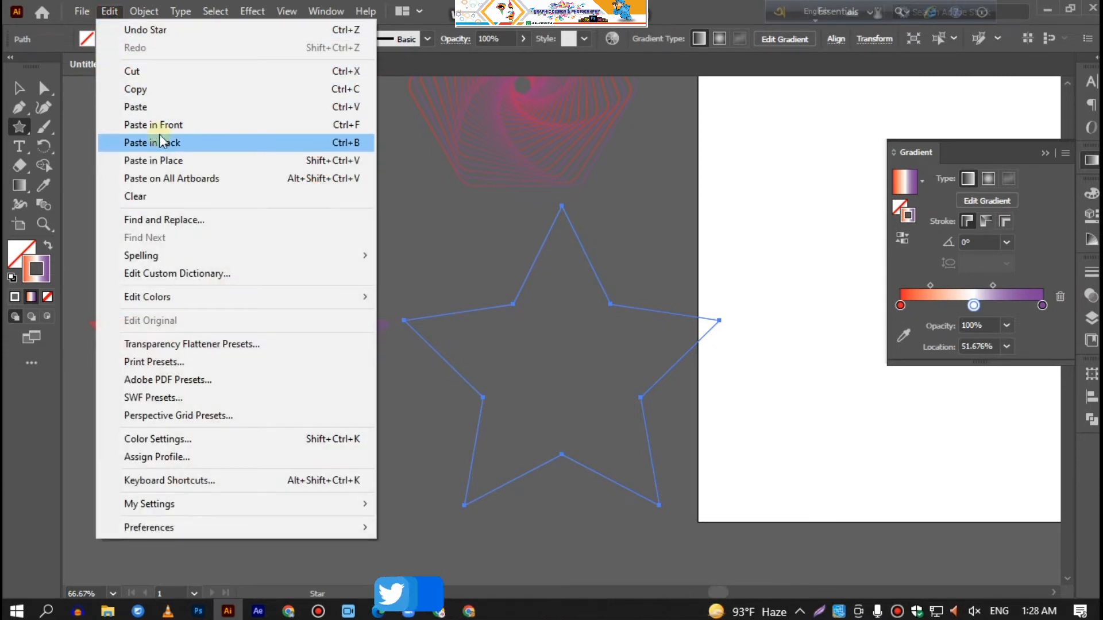
click(154, 124)
click(18, 89)
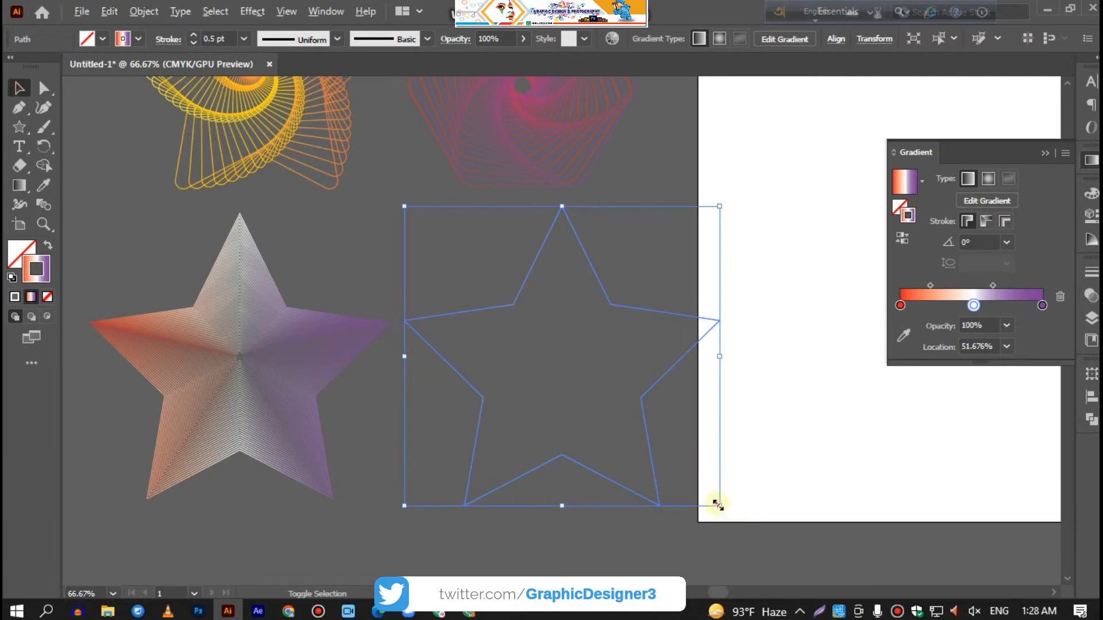
drag(718, 506, 571, 399)
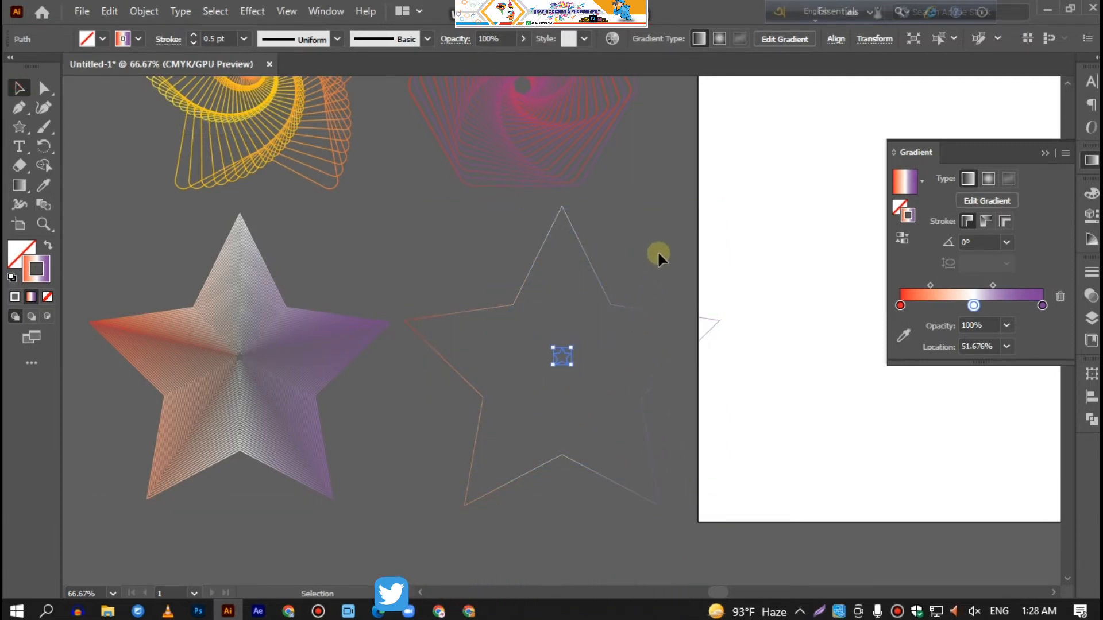
Apply a Zig Zag effect to both new stars with absolute size 5.29 mm, 17 ridges per segment and corner points.
shift+click(519, 395)
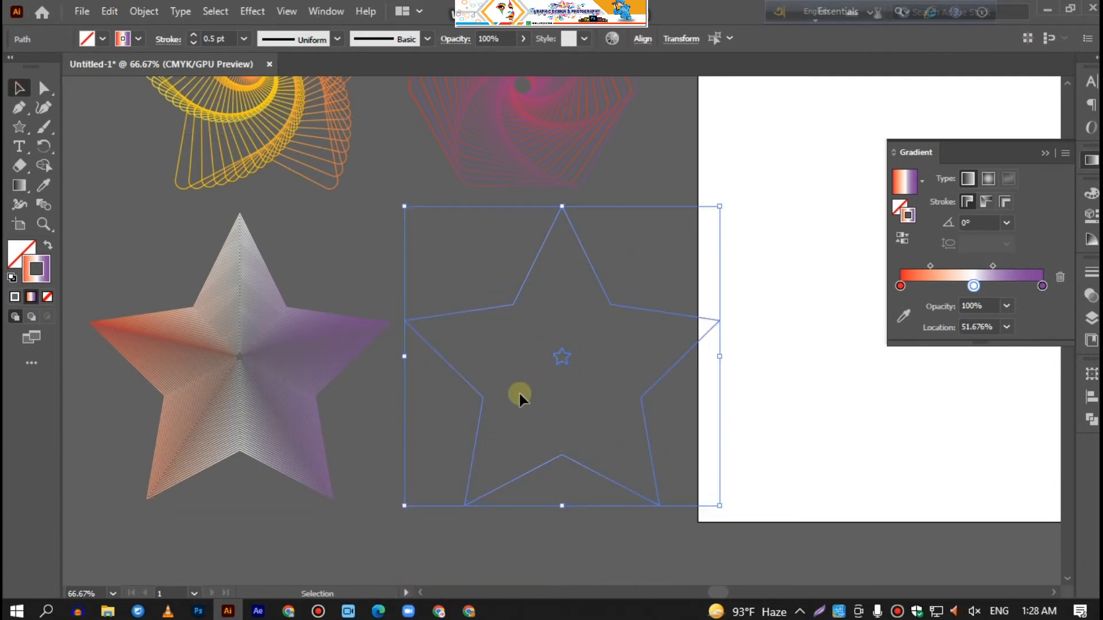
click(260, 12)
mouse_move(321, 142)
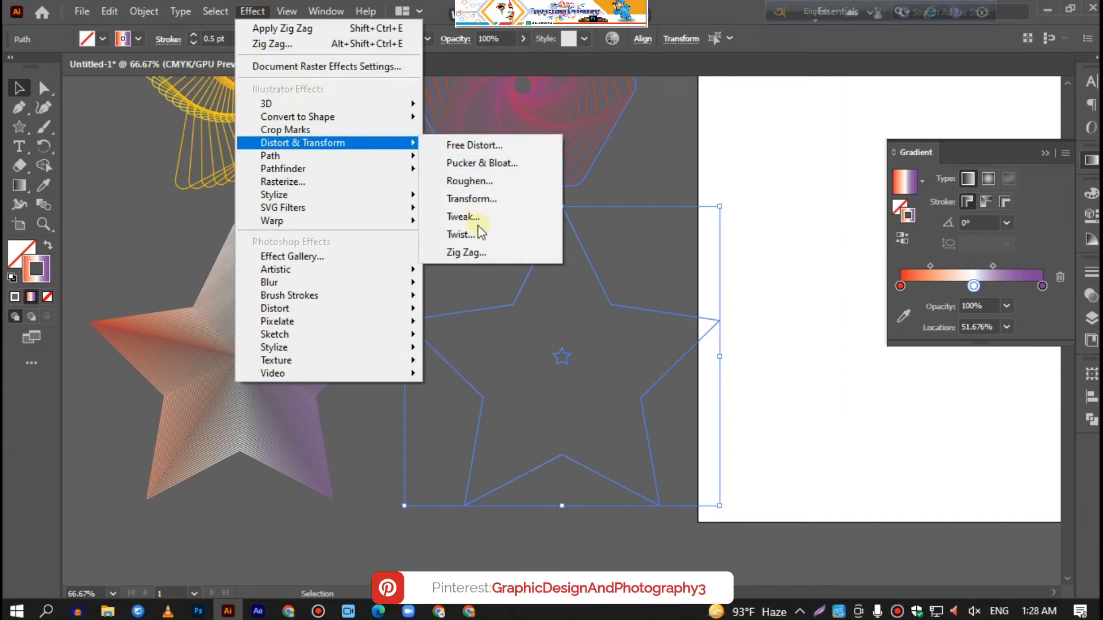
click(466, 253)
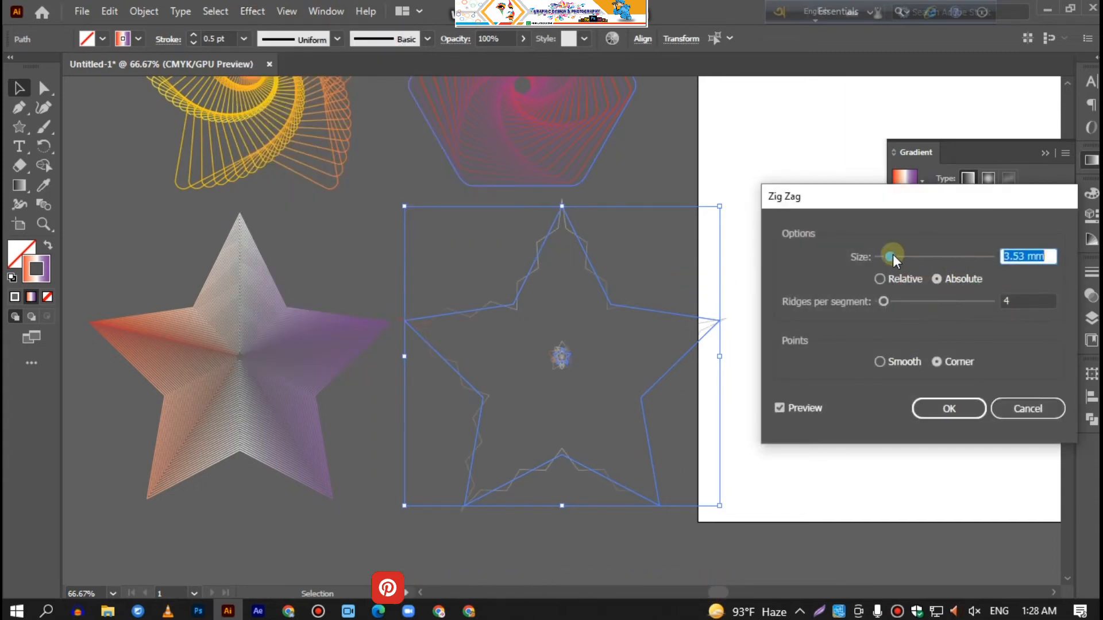
drag(922, 257, 906, 259)
mouse_move(883, 300)
mouse_down()
mouse_move(920, 300)
mouse_move(898, 298)
mouse_up()
mouse_move(901, 257)
mouse_down()
mouse_move(885, 257)
mouse_move(896, 257)
mouse_up()
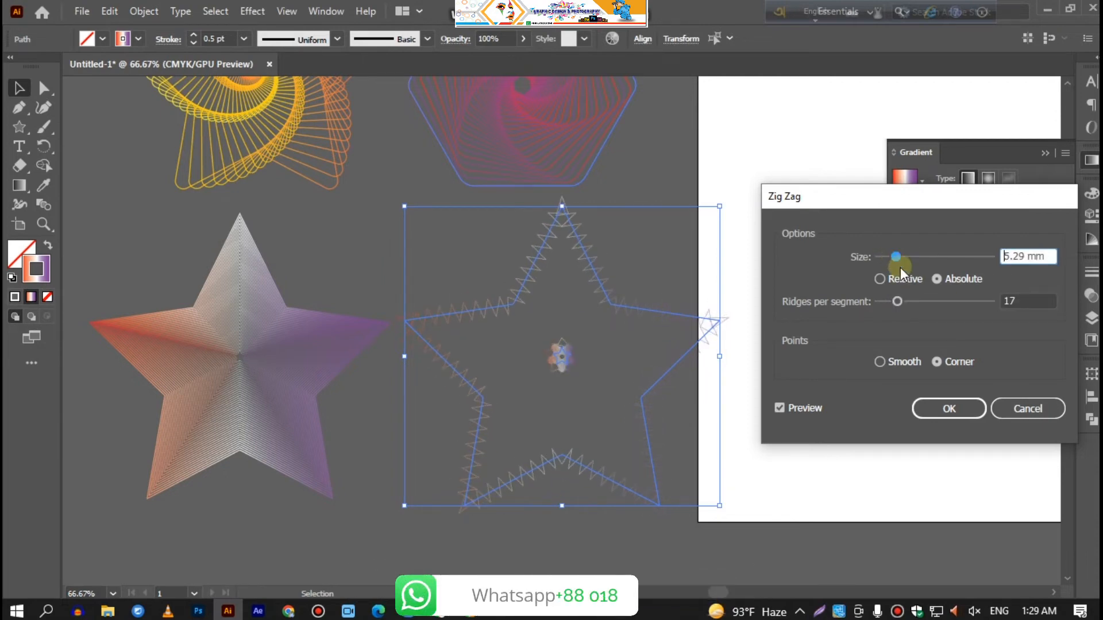
click(880, 360)
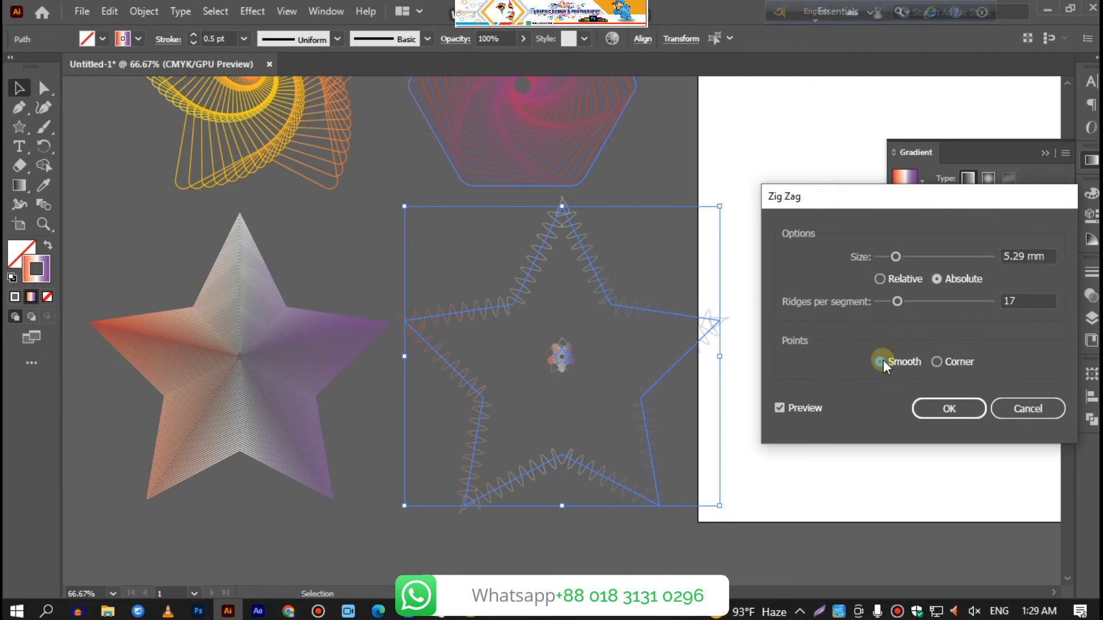
click(935, 360)
click(953, 409)
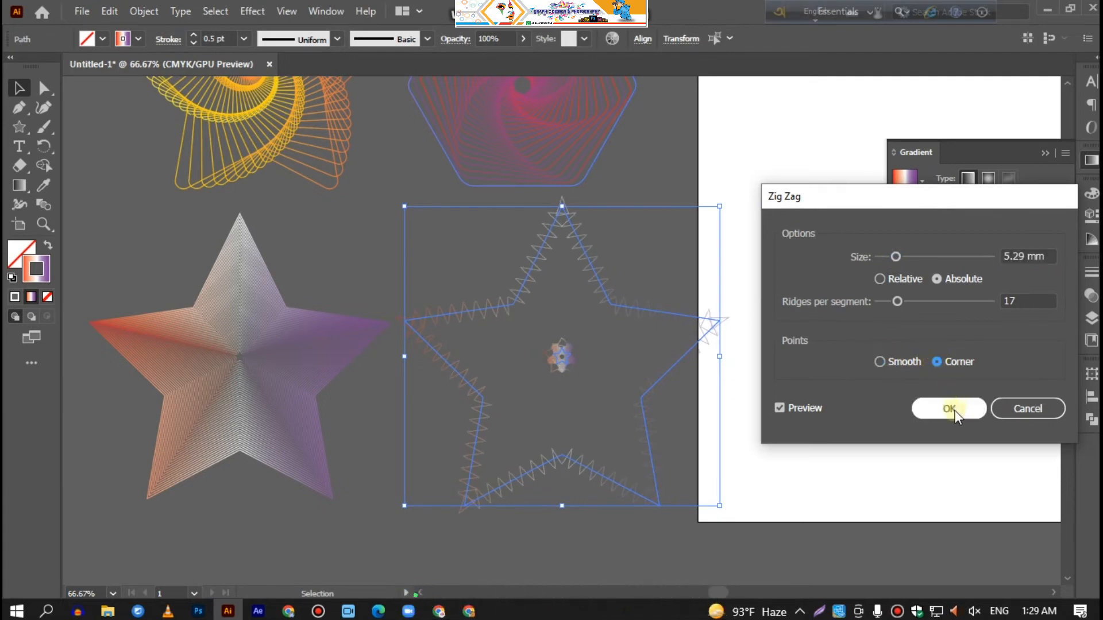
Blend the large zigzag star into its tiny centre star, keeping the current blend options.
click(41, 203)
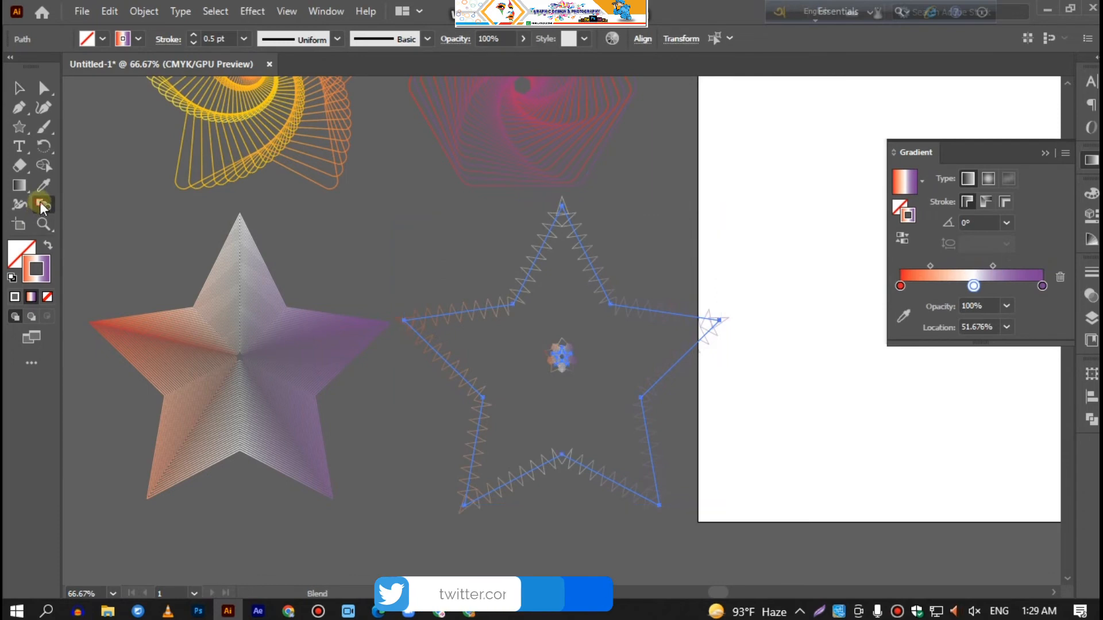
click(144, 11)
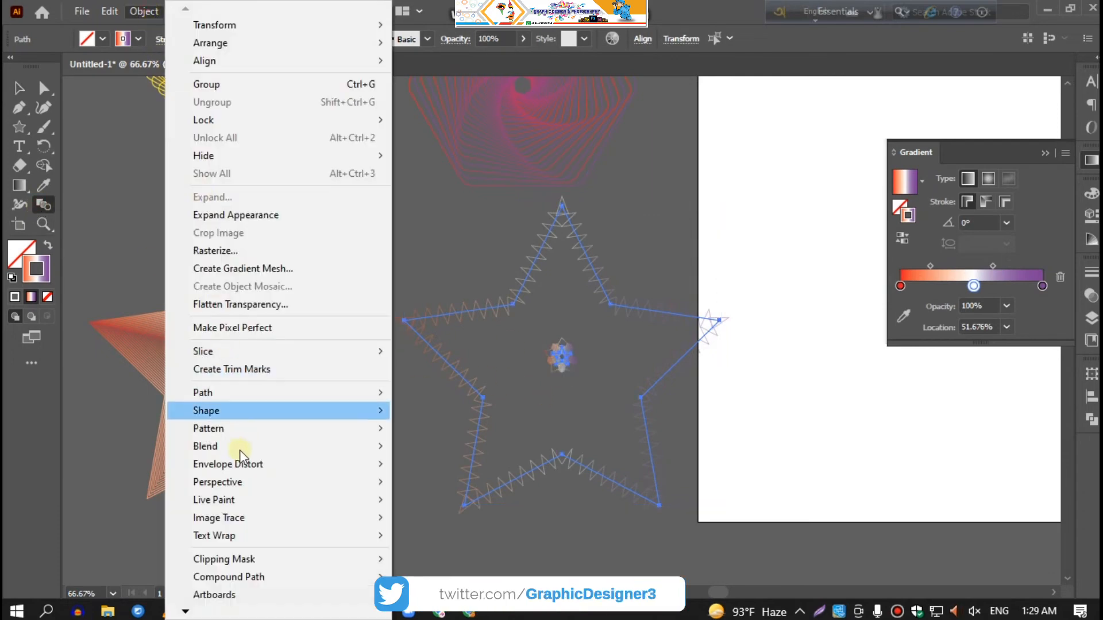
mouse_move(236, 448)
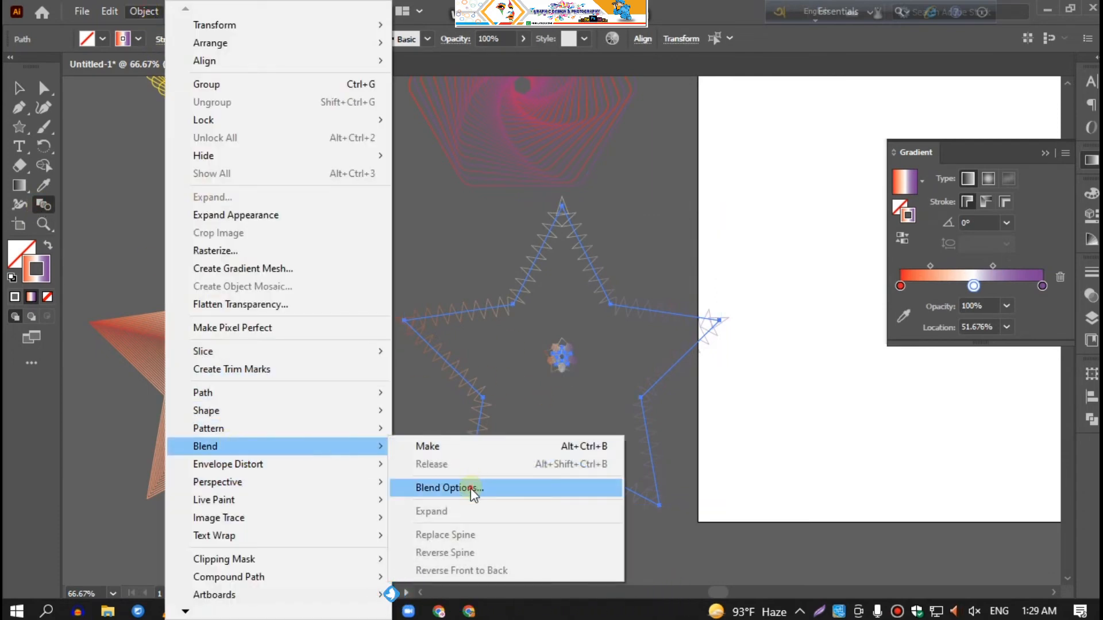
click(462, 485)
click(889, 286)
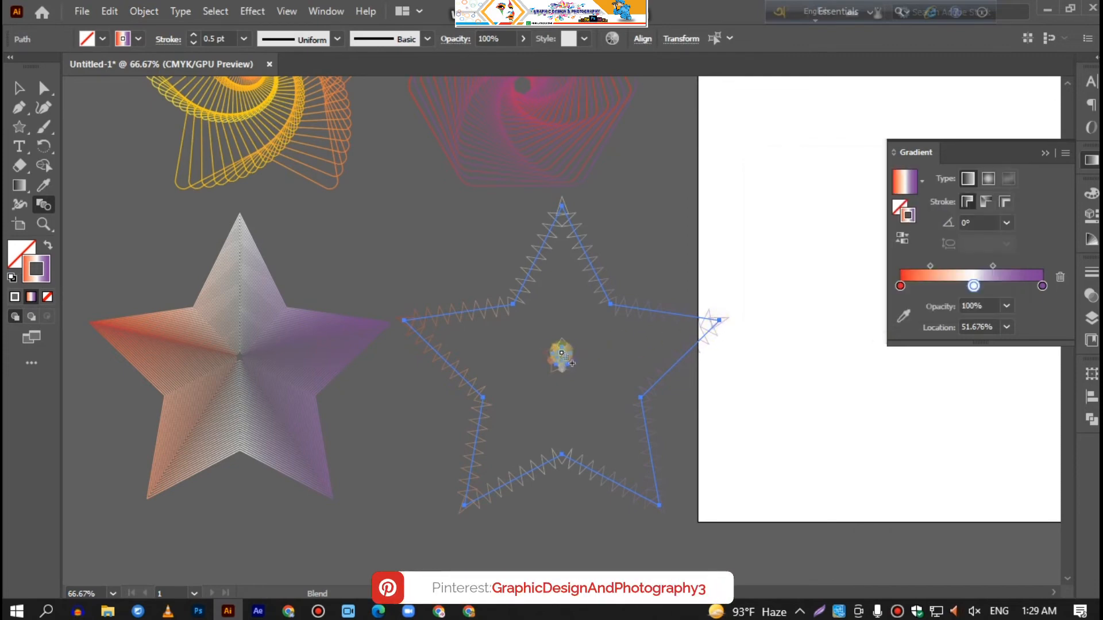
click(564, 354)
key(v)
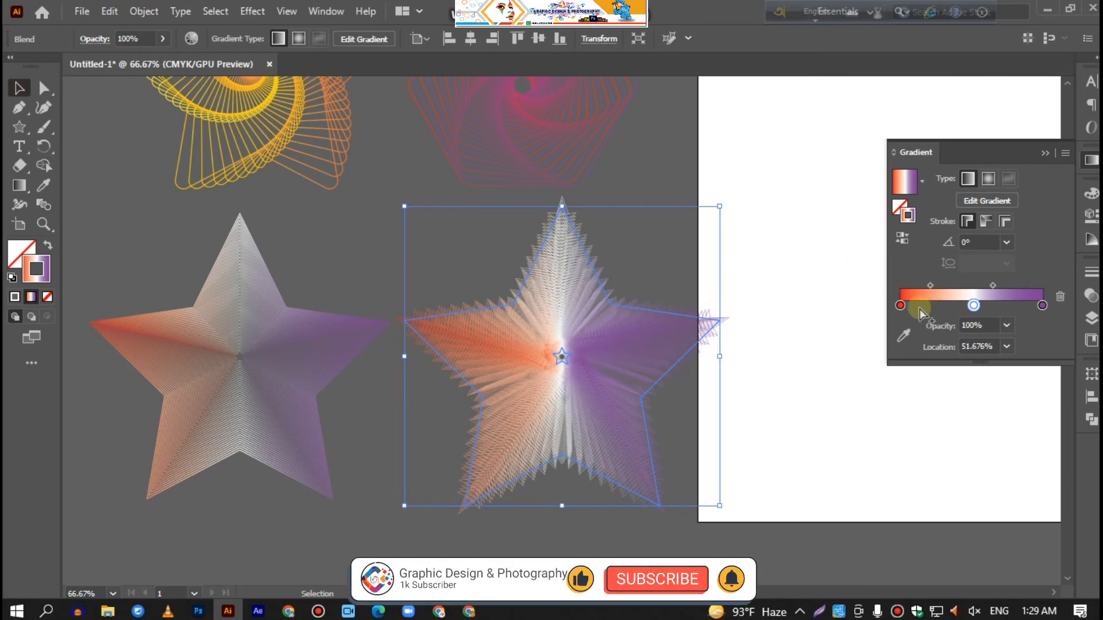
Set the zigzag star's stroke gradient to green at the start, pink in the middle and CMYK Blue at the end, then deselect it.
double_click(1042, 306)
click(924, 358)
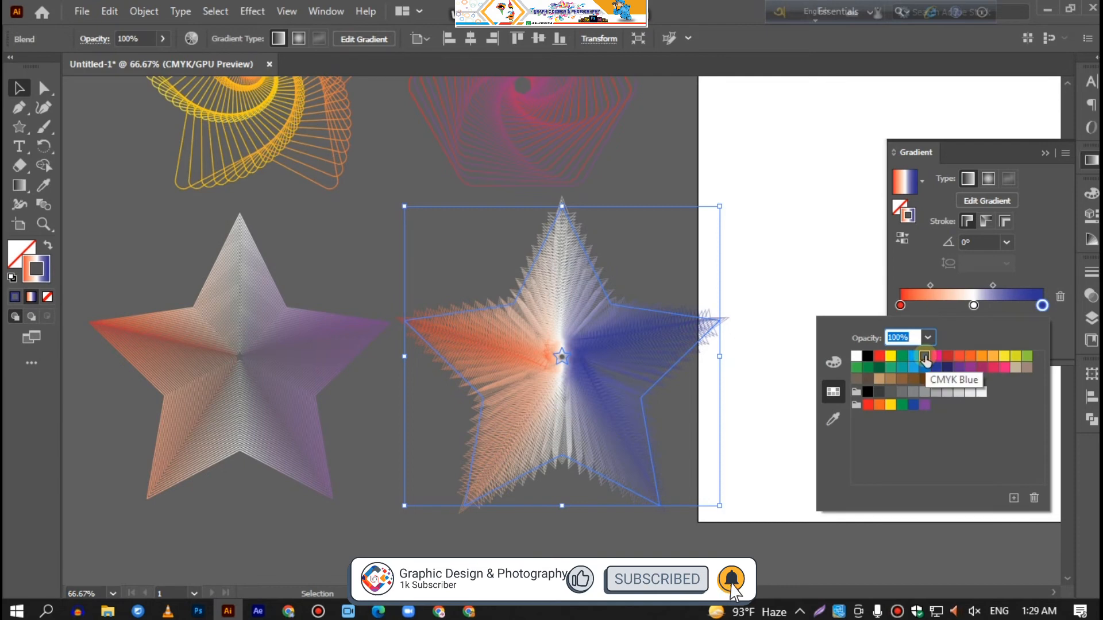
click(900, 305)
double_click(900, 305)
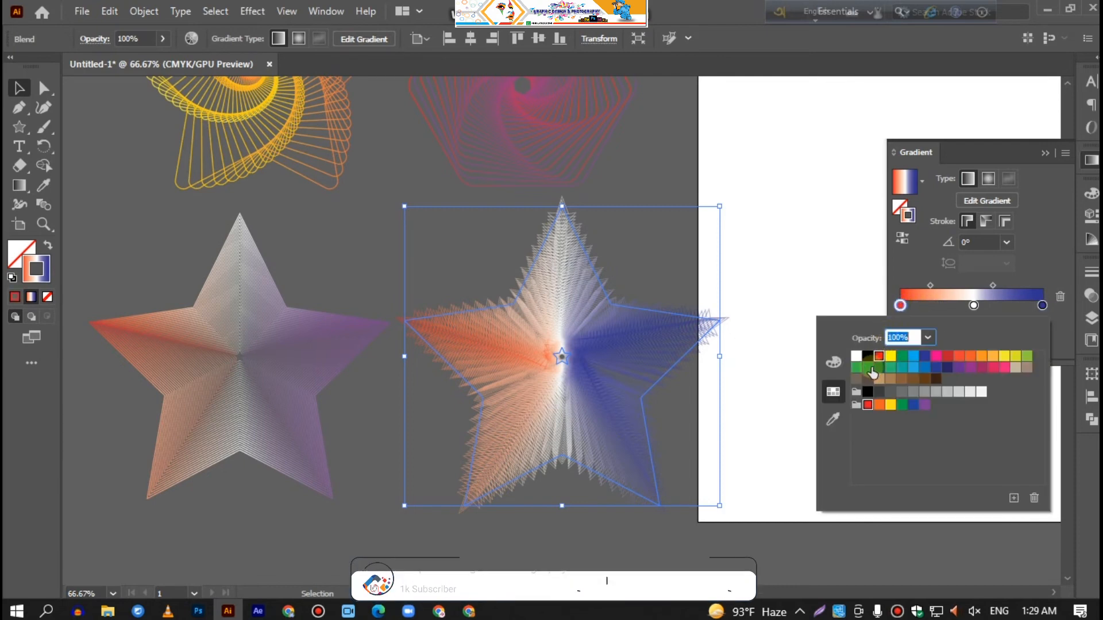
click(868, 367)
click(974, 306)
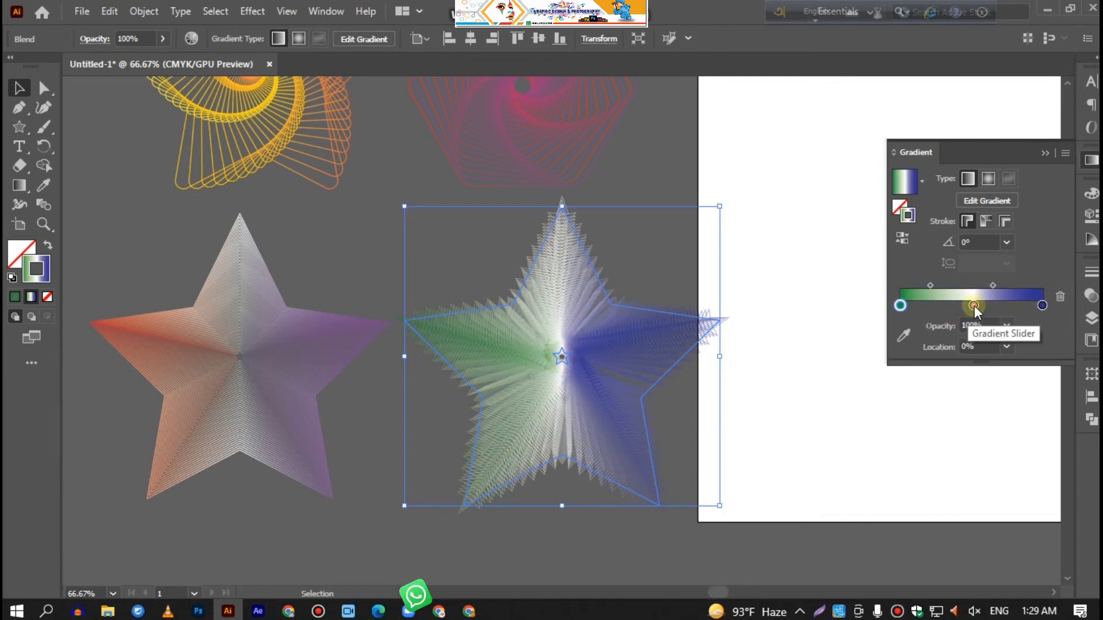
double_click(973, 305)
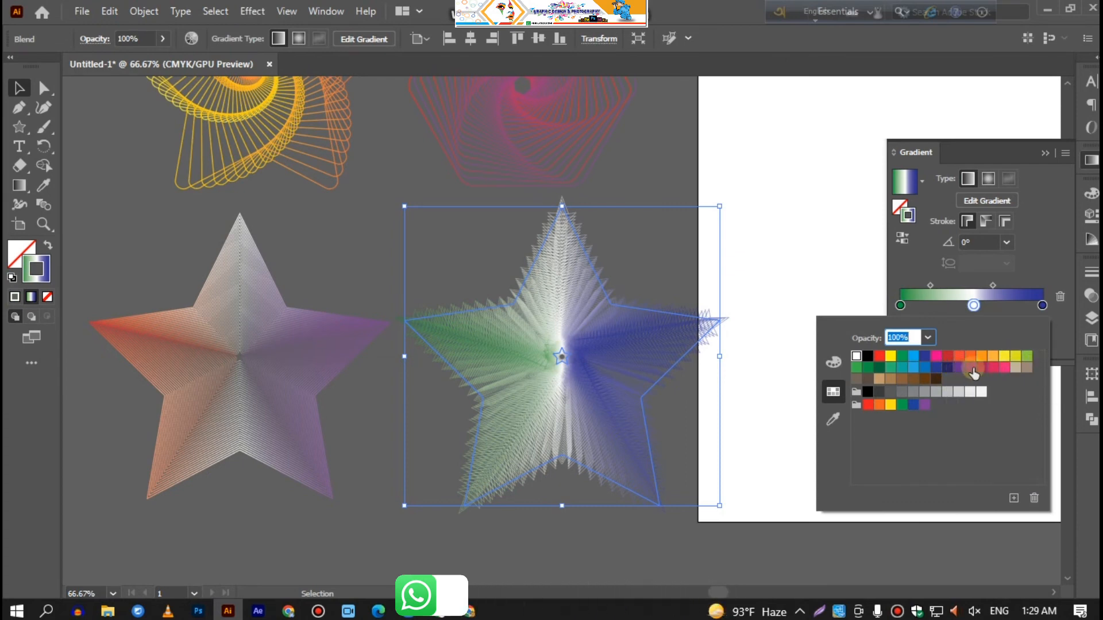
click(1004, 367)
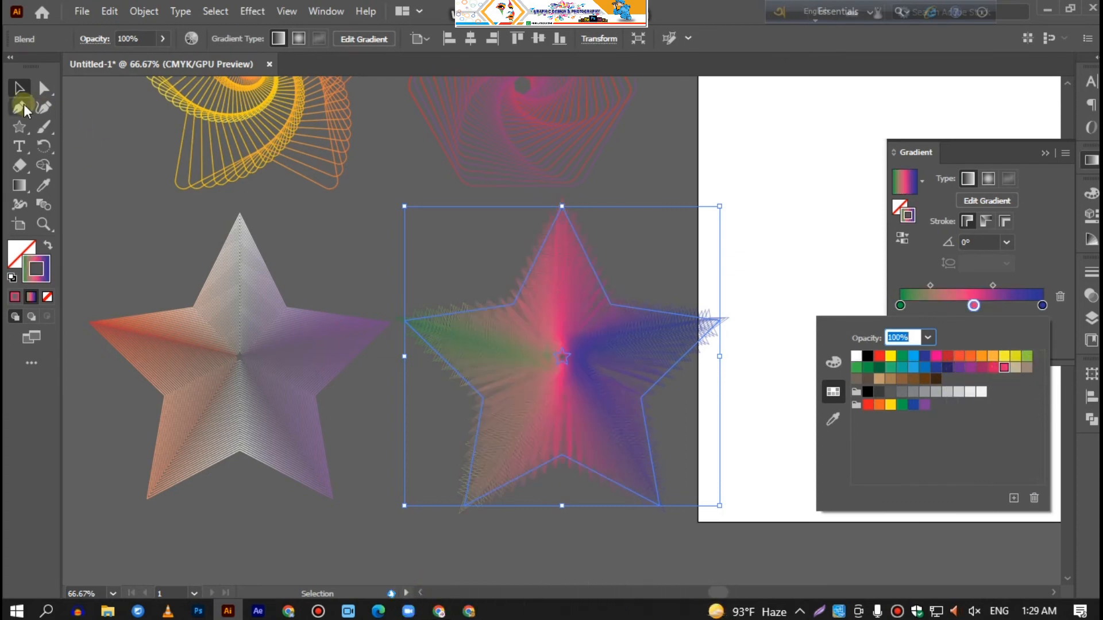
click(86, 152)
click(99, 172)
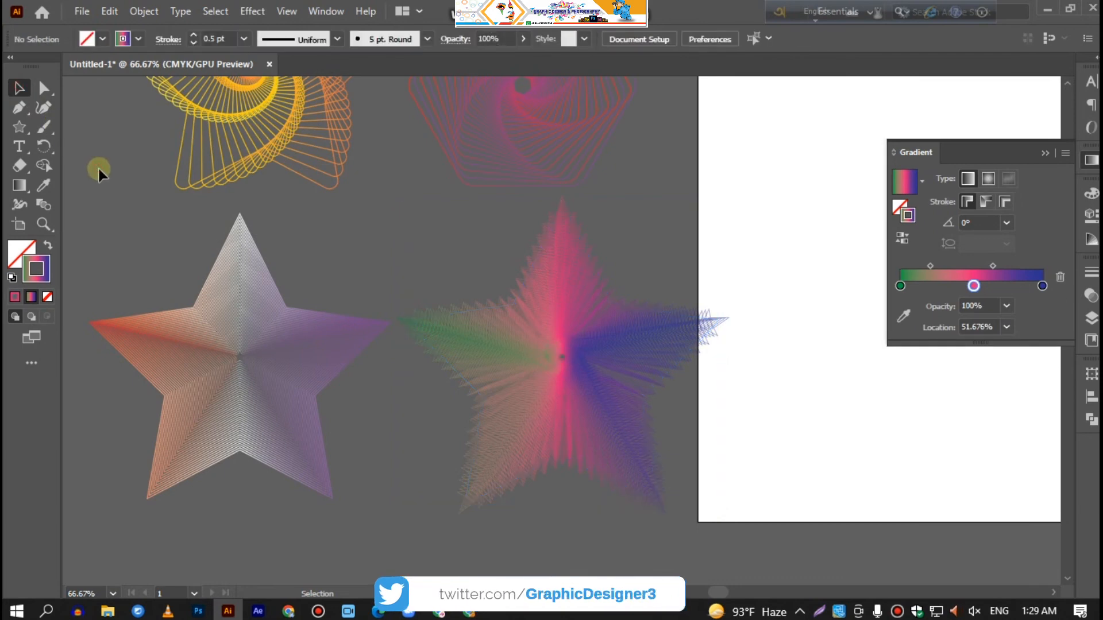
Select all four shapes and scale them down together to about 159 by 141 mm.
key(ctrl+minus)
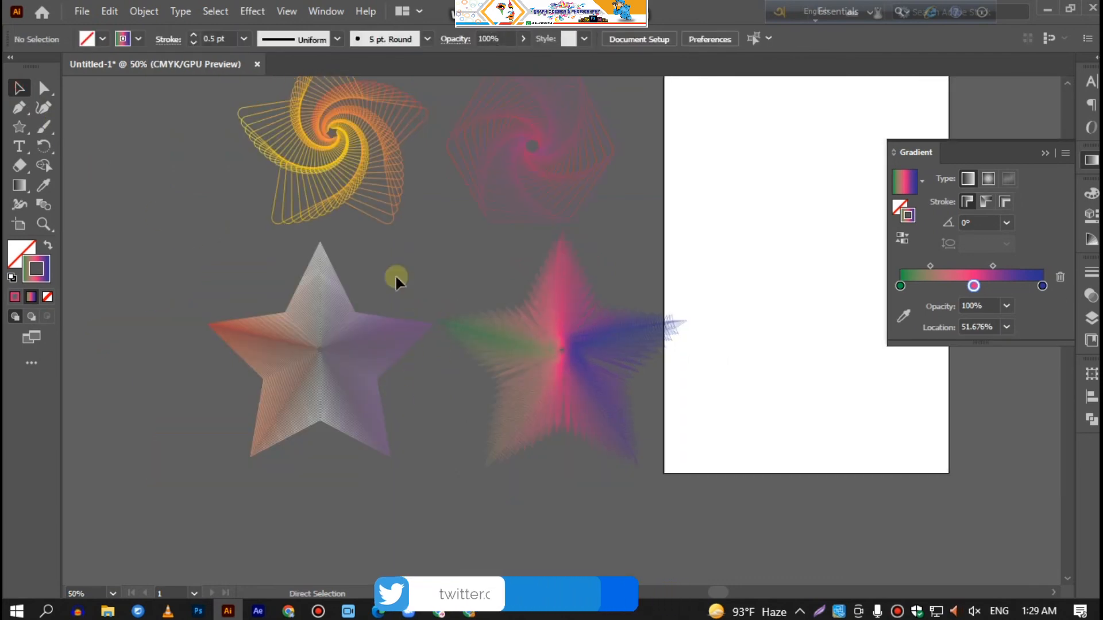
key(ctrl+a)
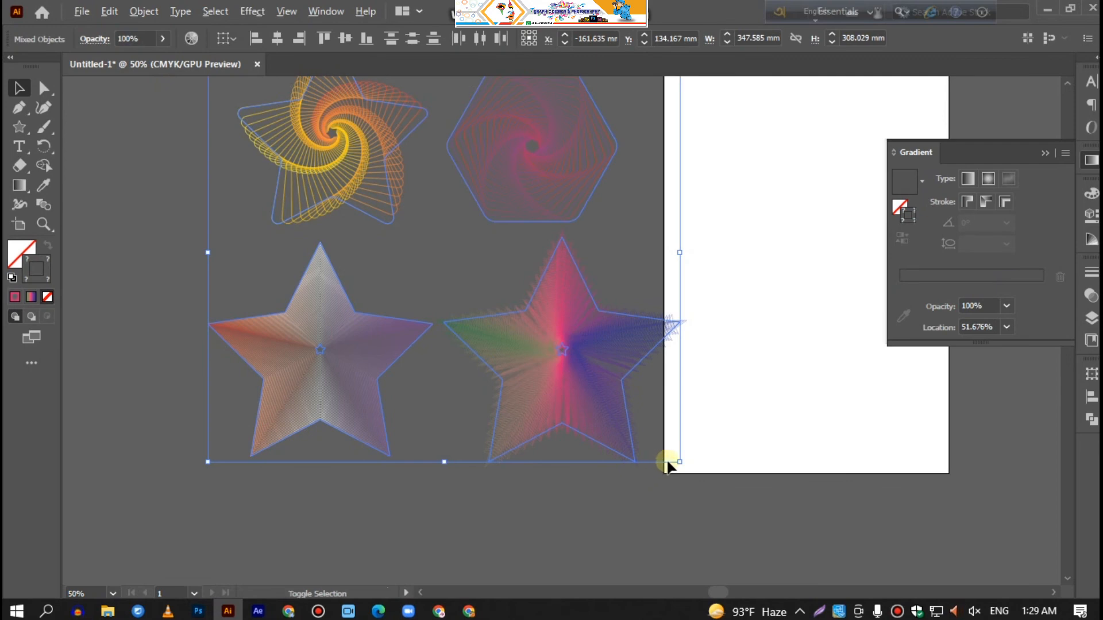
drag(681, 461, 551, 373)
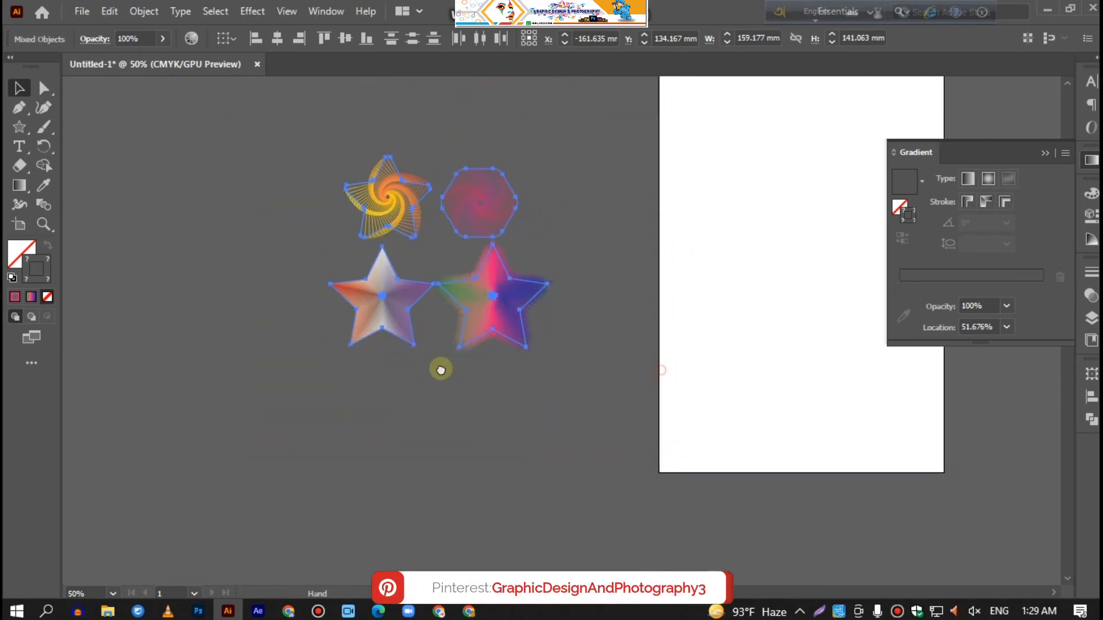
Move the four shapes onto the white artboard and enlarge them together until they extend beyond its side edges.
drag(578, 304, 251, 303)
drag(172, 294, 541, 292)
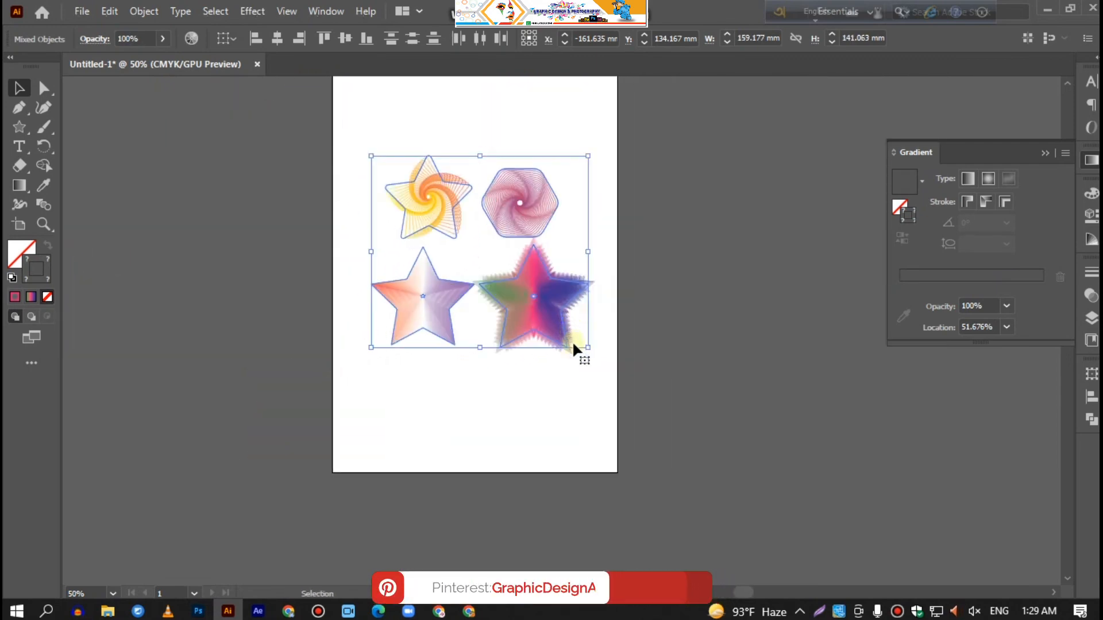
drag(589, 349, 660, 460)
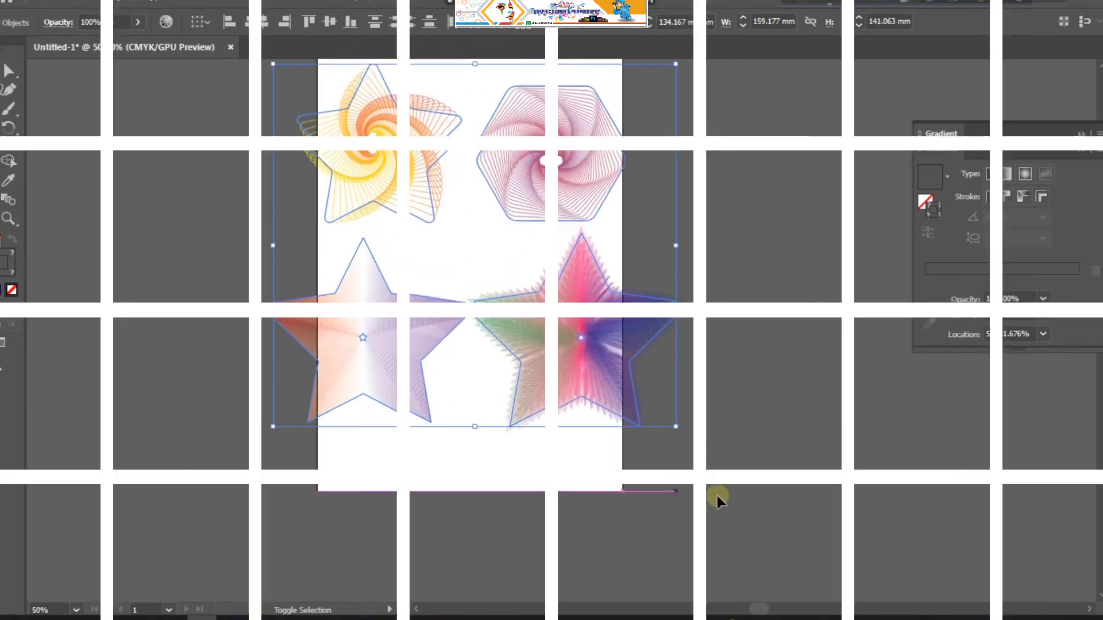